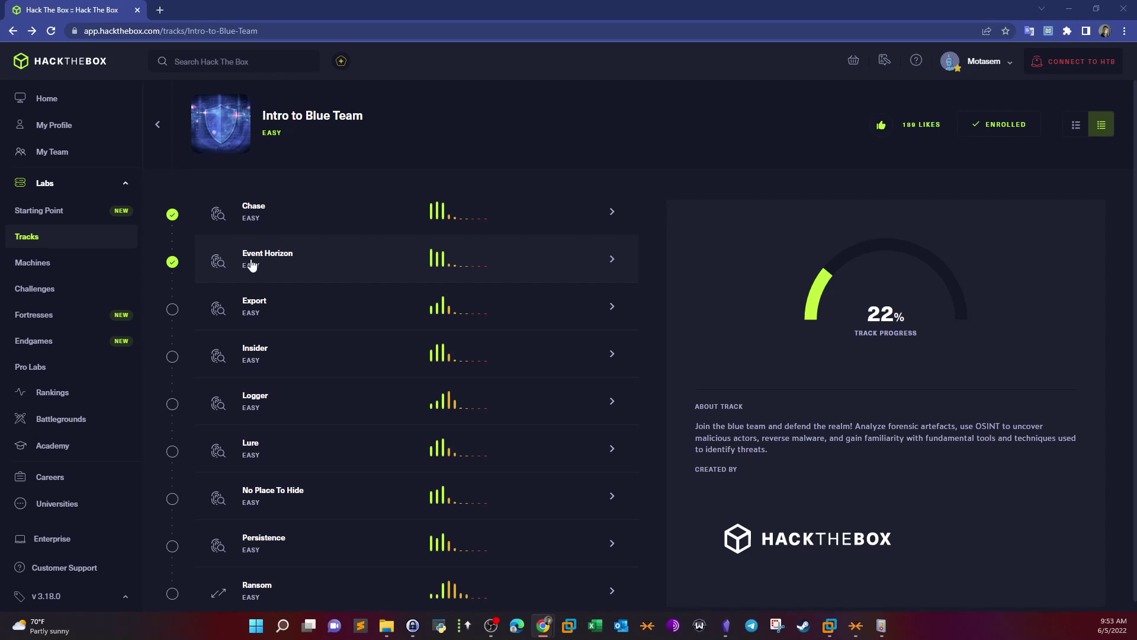
- Open the Event Horizon challenge in the Intro to Blue Team track and read through its description
{"action": "left_click", "coordinate": [322, 257]}
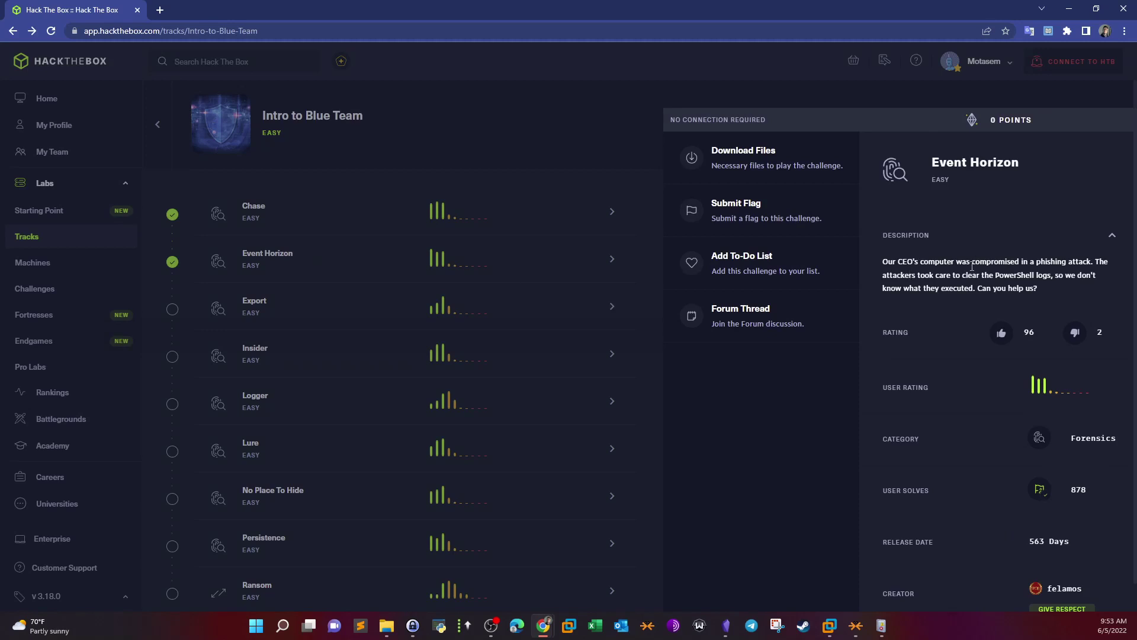
{"action": "left_click_drag", "start_coordinate": [1015, 263], "coordinate": [870, 264]}
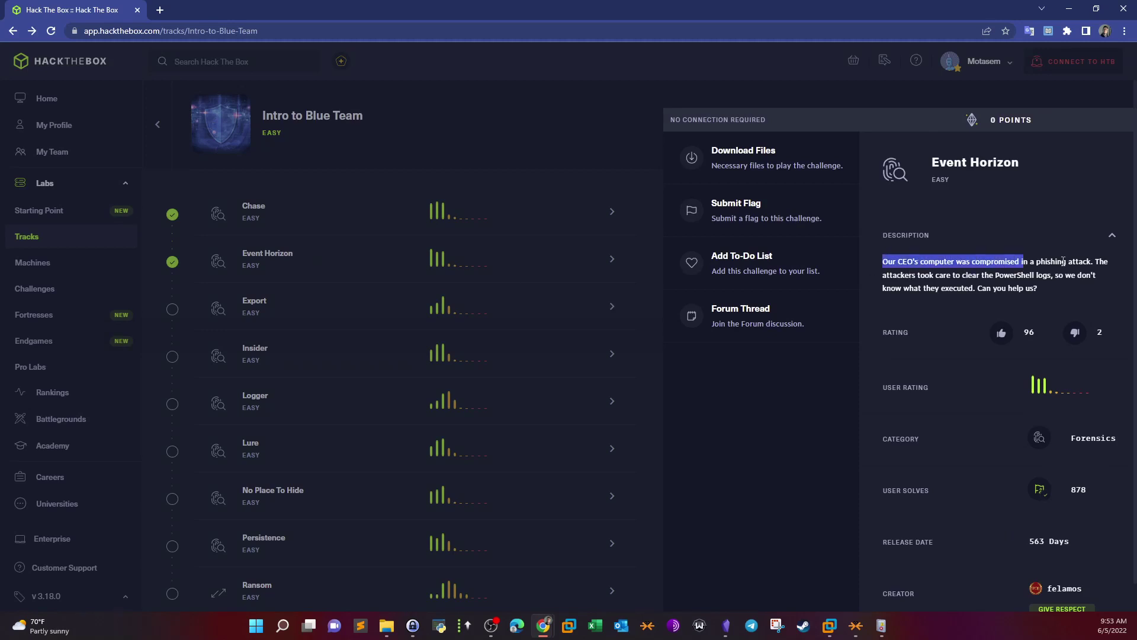
{"action": "left_click_drag", "start_coordinate": [1045, 261], "coordinate": [1085, 262]}
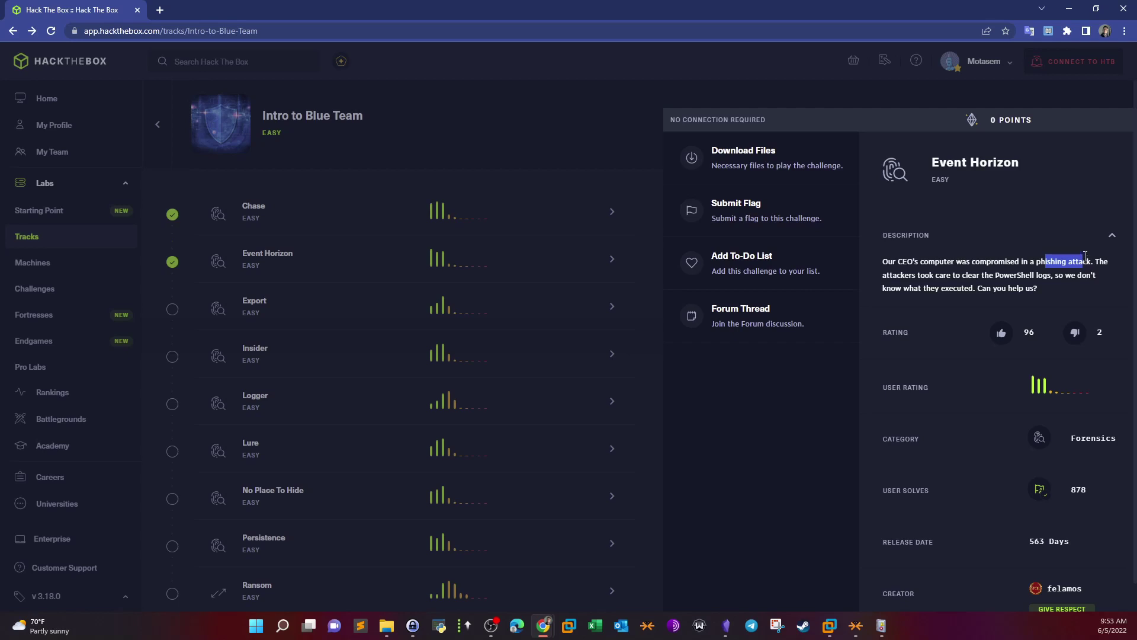
{"action": "left_click", "coordinate": [941, 263]}
{"action": "left_click_drag", "start_coordinate": [1094, 261], "coordinate": [1052, 277]}
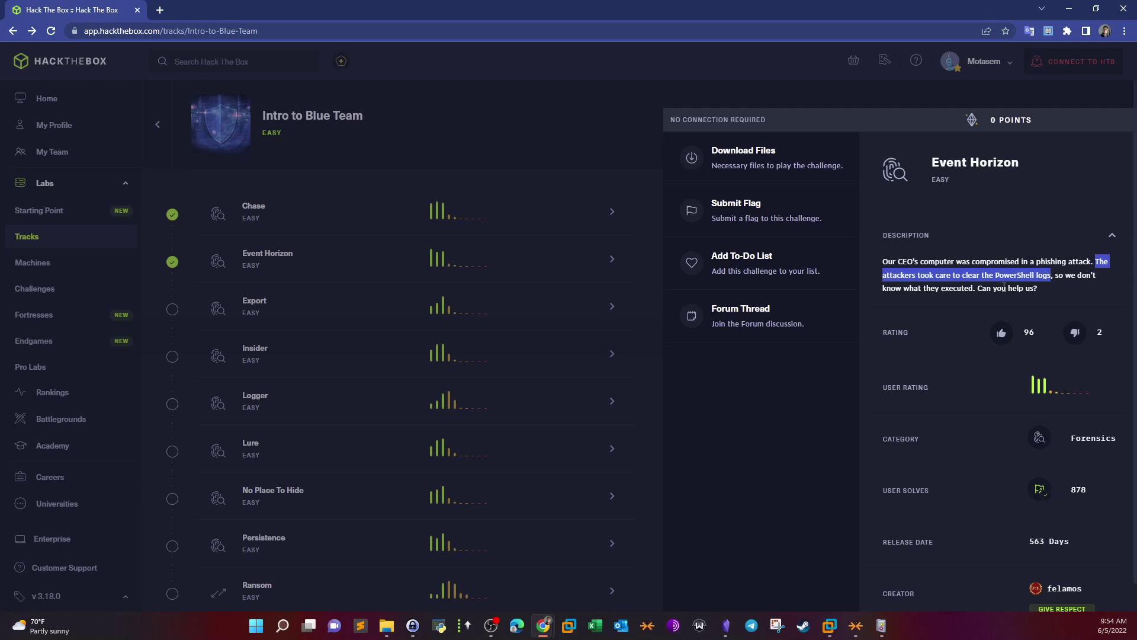
{"action": "left_click", "coordinate": [1023, 239]}
{"action": "left_click", "coordinate": [1007, 237]}
{"action": "left_click", "coordinate": [882, 263]}
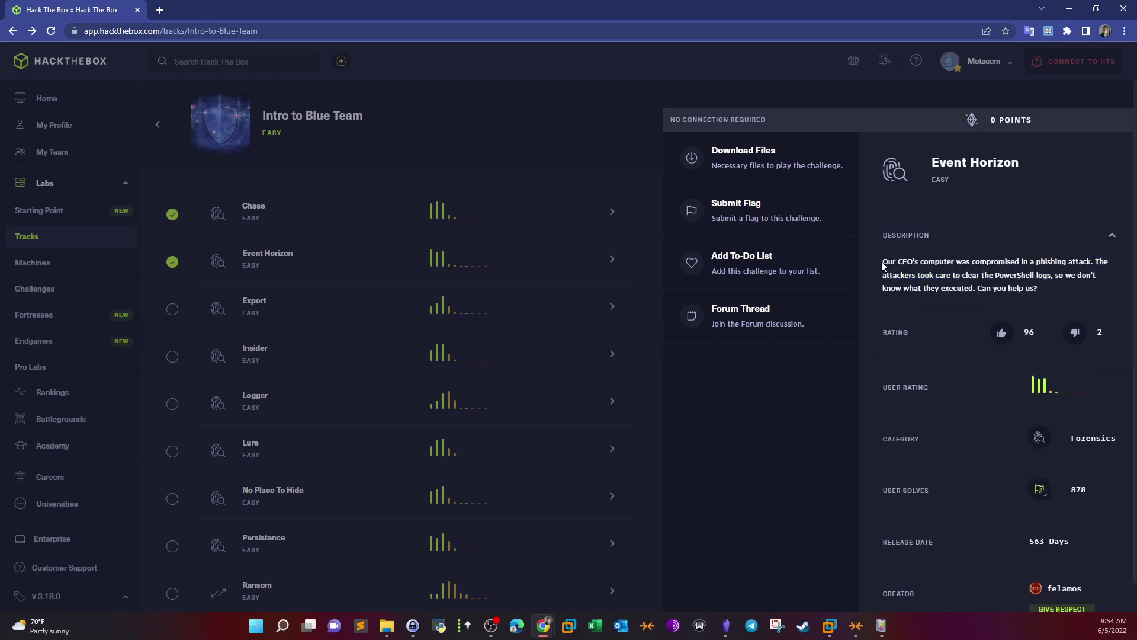
{"action": "left_click_drag", "start_coordinate": [882, 262], "coordinate": [1092, 262]}
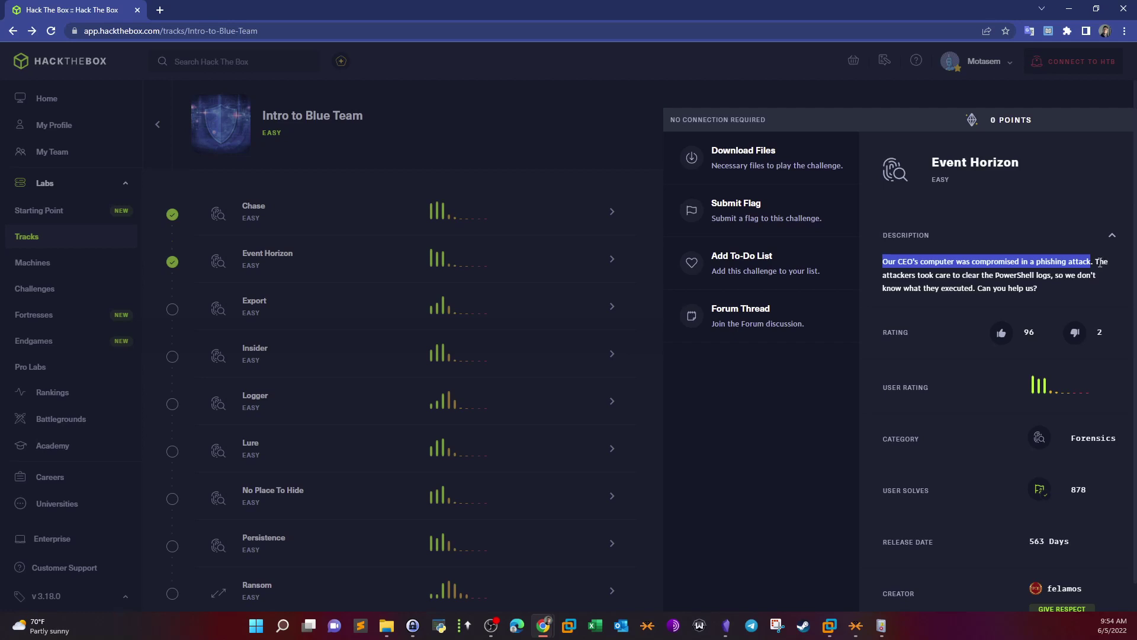
{"action": "left_click_drag", "start_coordinate": [1096, 262], "coordinate": [1054, 277]}
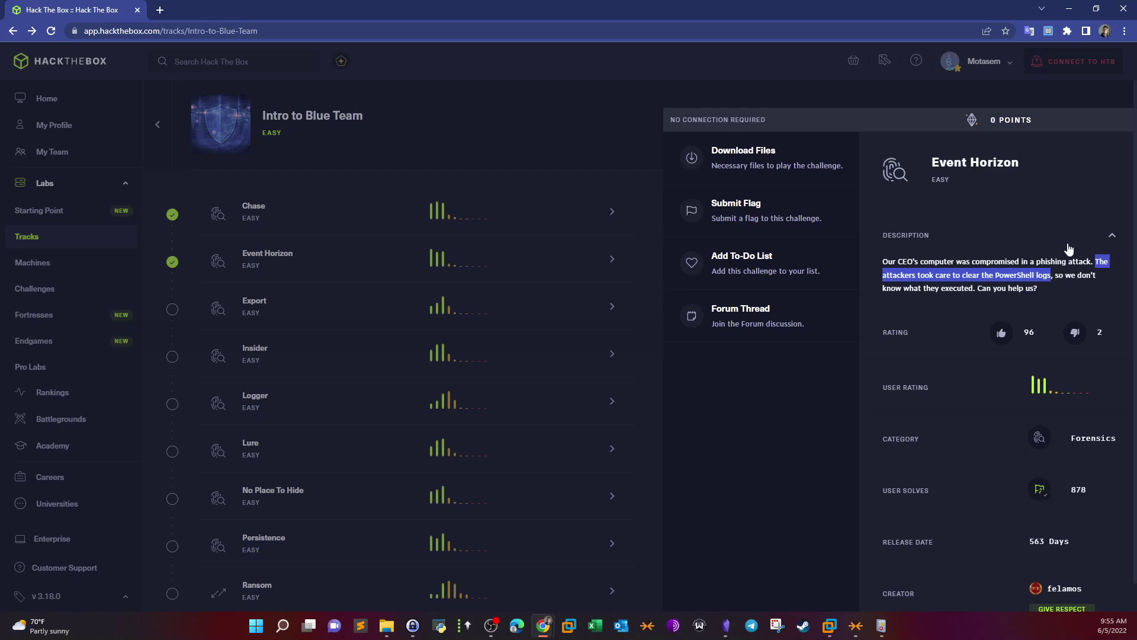
{"action": "left_click", "coordinate": [1026, 275]}
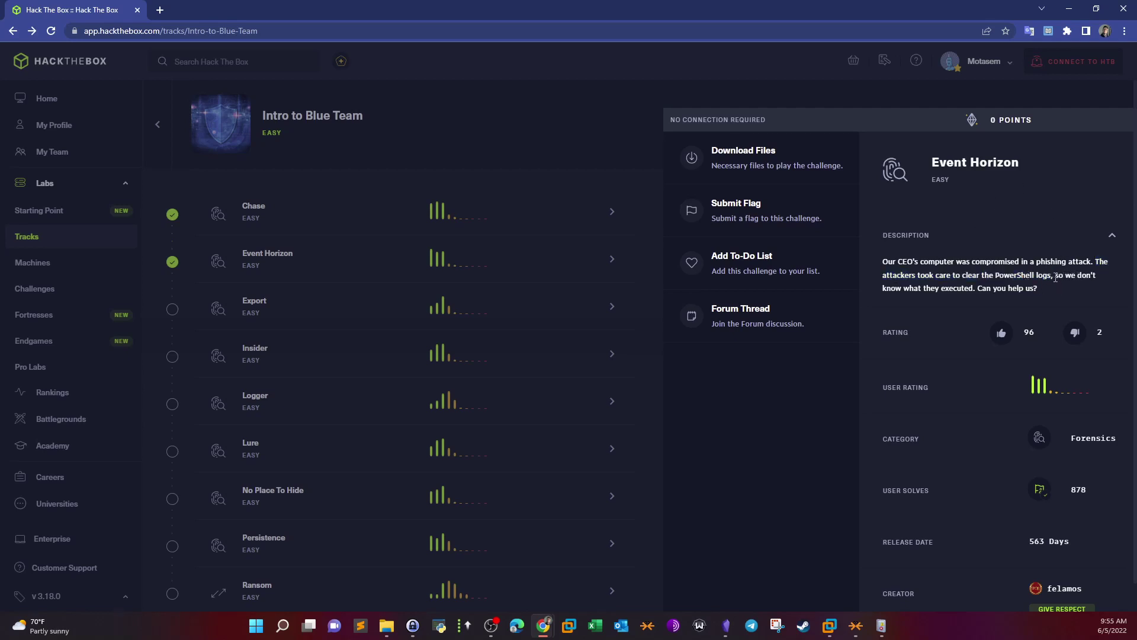
{"action": "left_click_drag", "start_coordinate": [1054, 275], "coordinate": [1029, 289]}
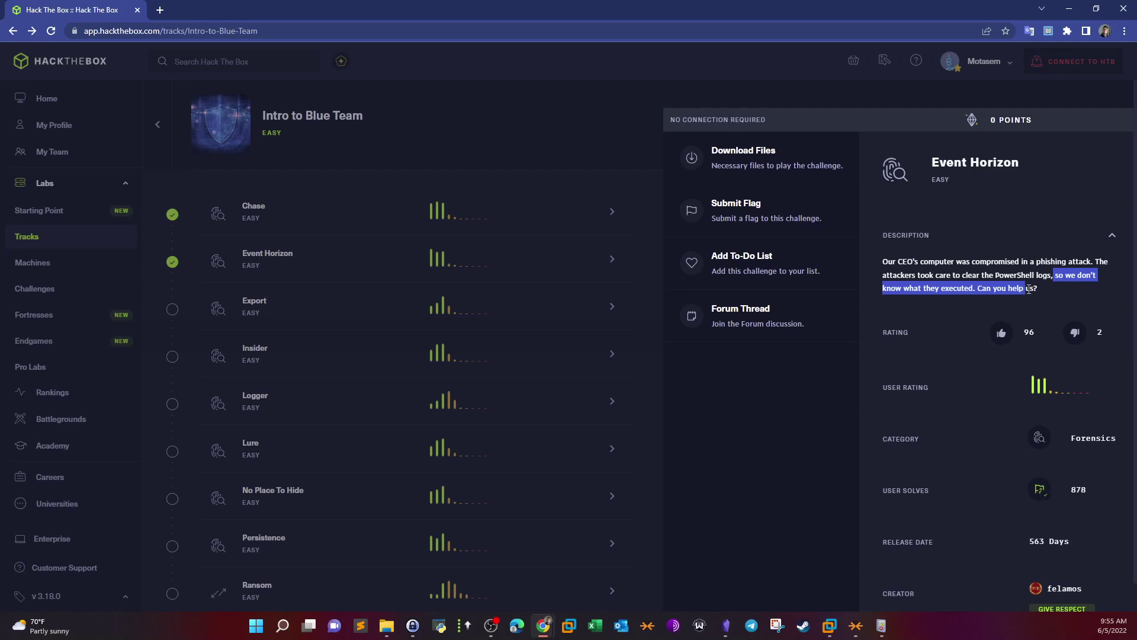
{"action": "left_click", "coordinate": [988, 289]}
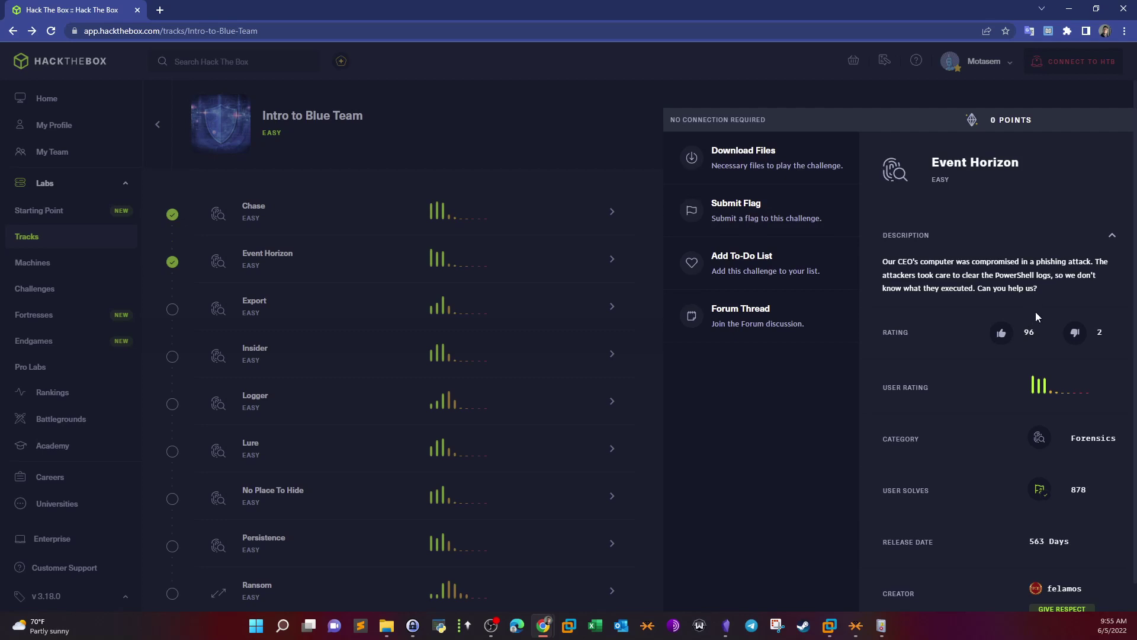
- Start downloading the Event Horizon challenge files and cancel saving the archive
{"action": "left_click", "coordinate": [760, 154]}
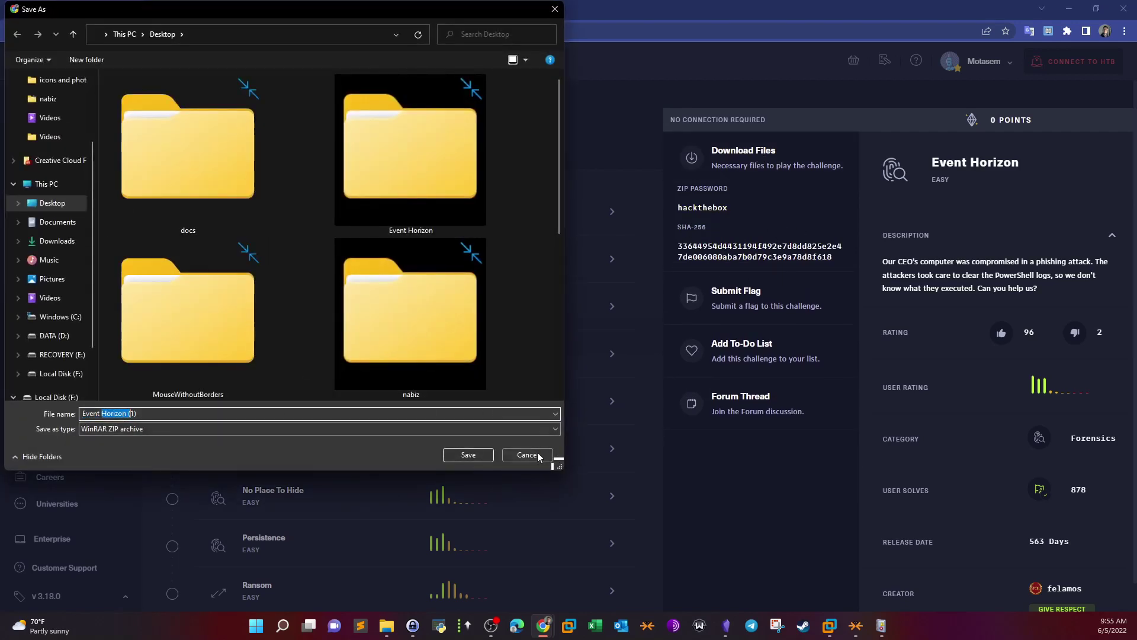
{"action": "left_click", "coordinate": [527, 455]}
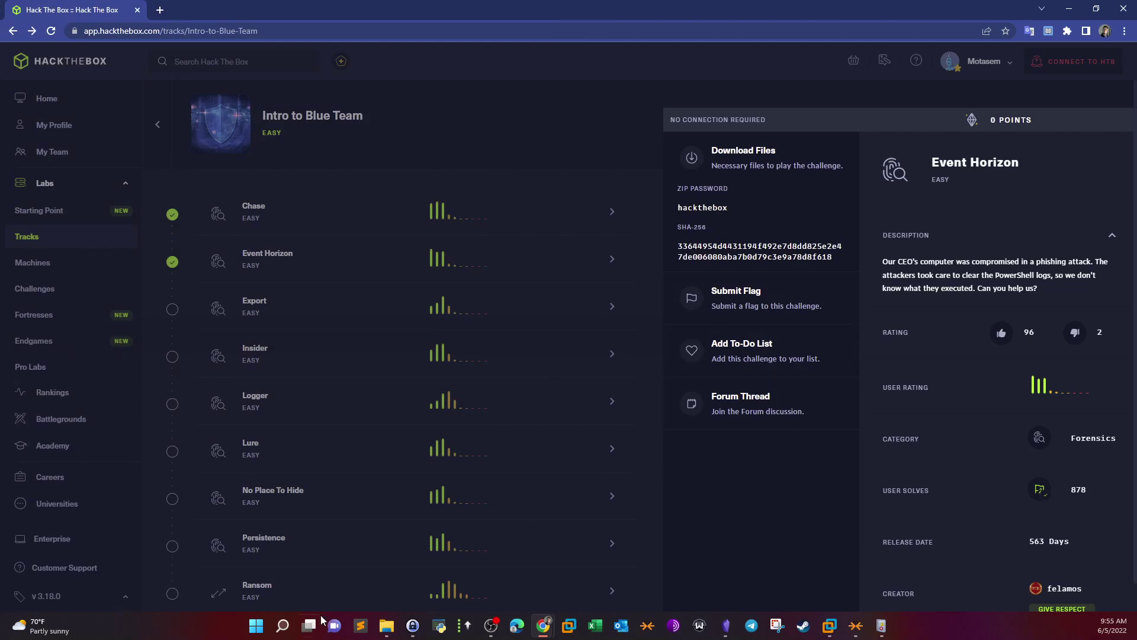
- Switch to File Explorer, check the TraceFormat folder inside Event Horizon, and open the Logs folder
{"action": "left_click", "coordinate": [386, 626]}
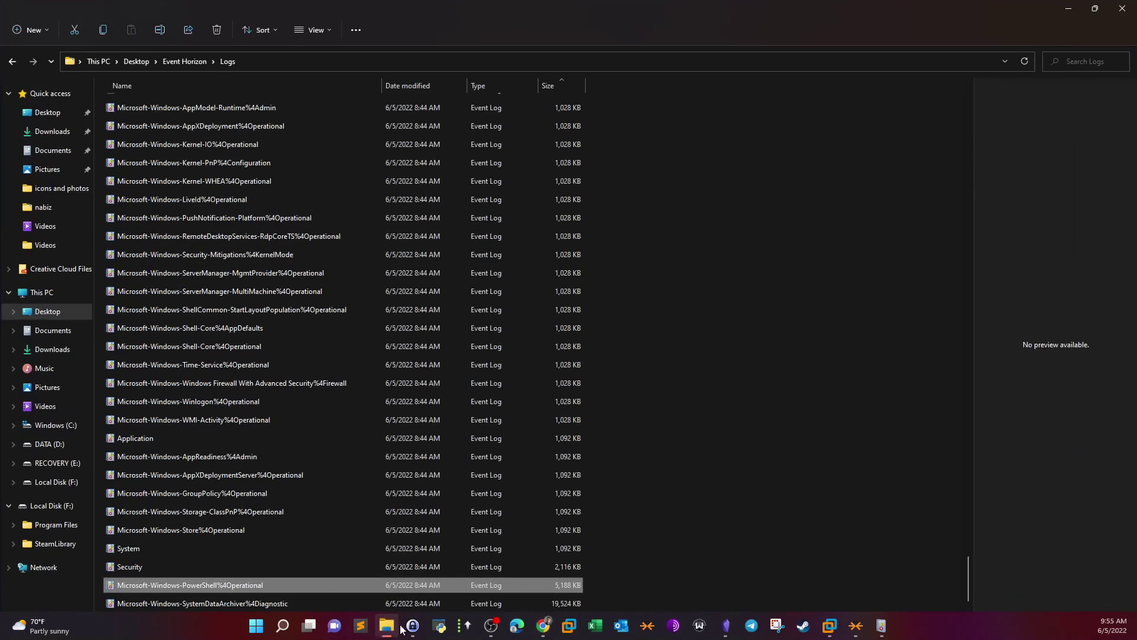
{"action": "left_click", "coordinate": [172, 62]}
{"action": "left_click", "coordinate": [266, 214]}
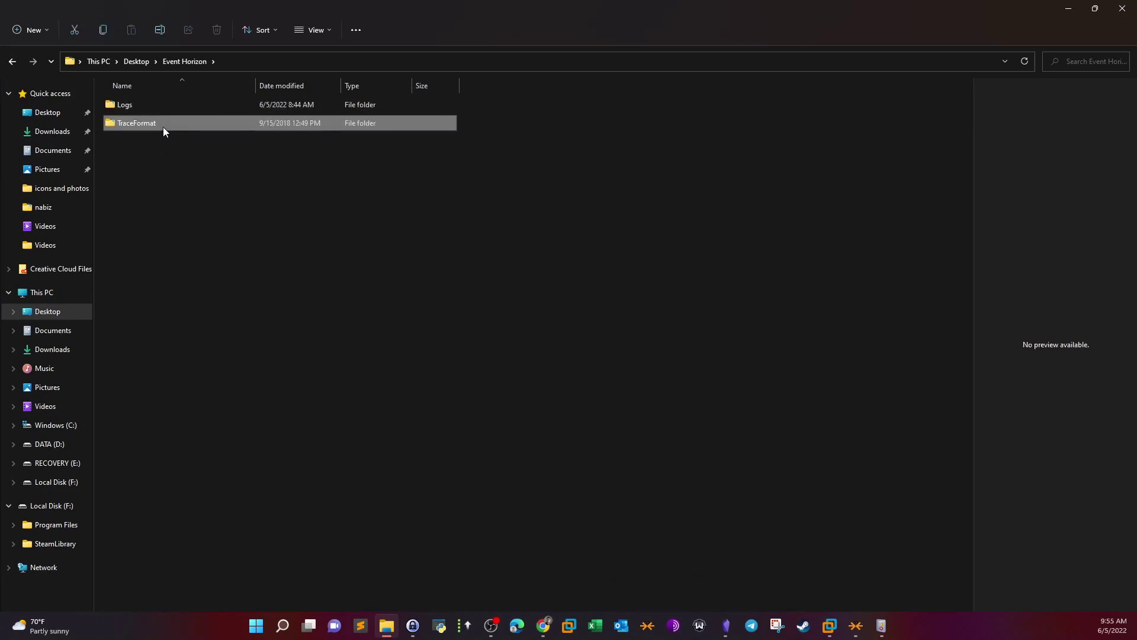
{"action": "double_click", "coordinate": [162, 125]}
{"action": "left_click", "coordinate": [12, 62]}
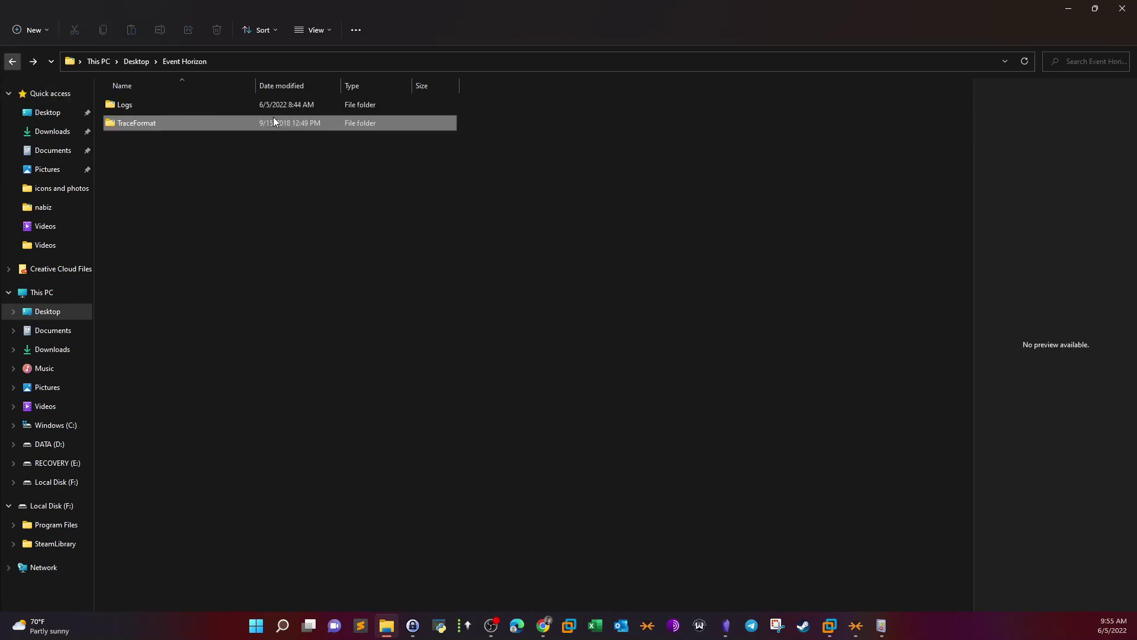
{"action": "double_click", "coordinate": [137, 108]}
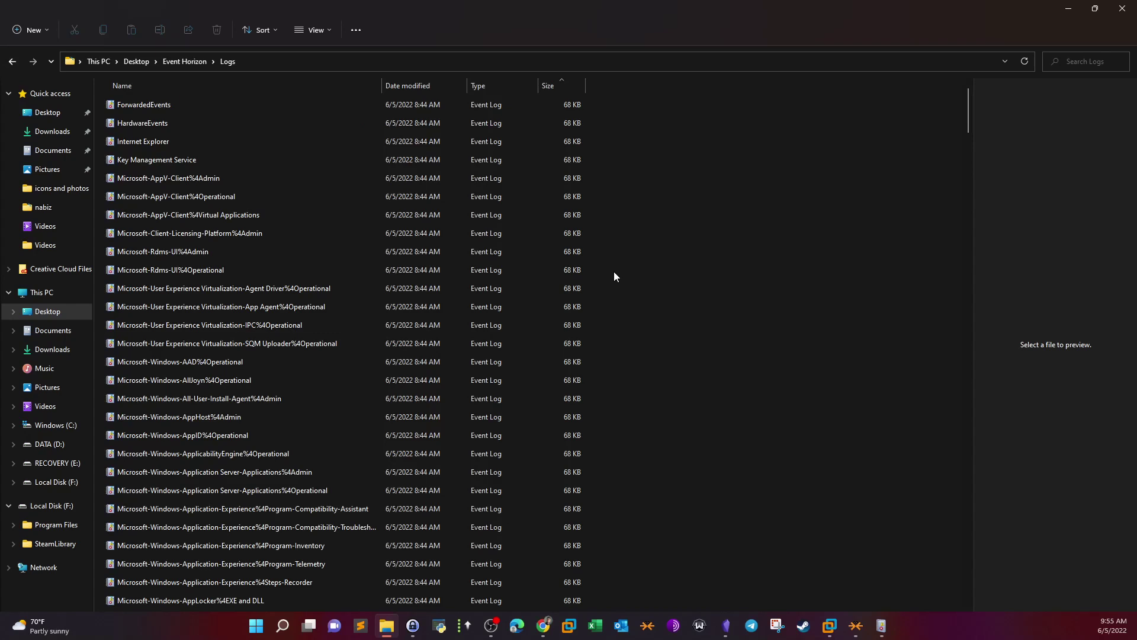
- Sort the event logs by ascending size and look through the list down to the largest files
{"action": "left_click", "coordinate": [564, 85]}
{"action": "left_click", "coordinate": [567, 87]}
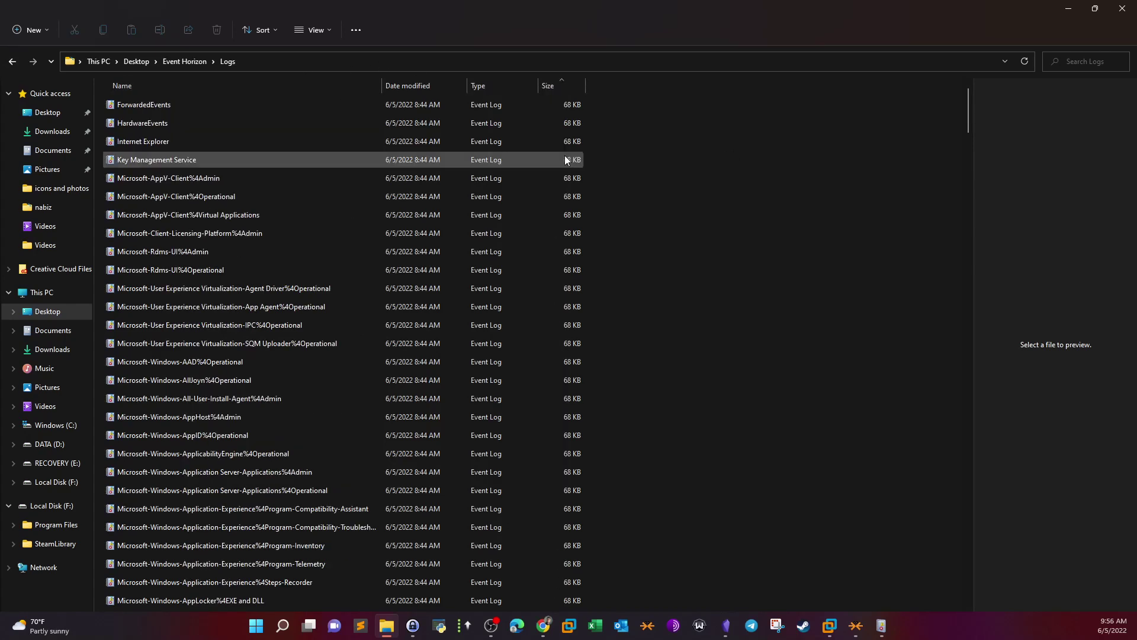
{"action": "scroll", "coordinate": [550, 145], "scroll_direction": "down", "scroll_amount": 20}
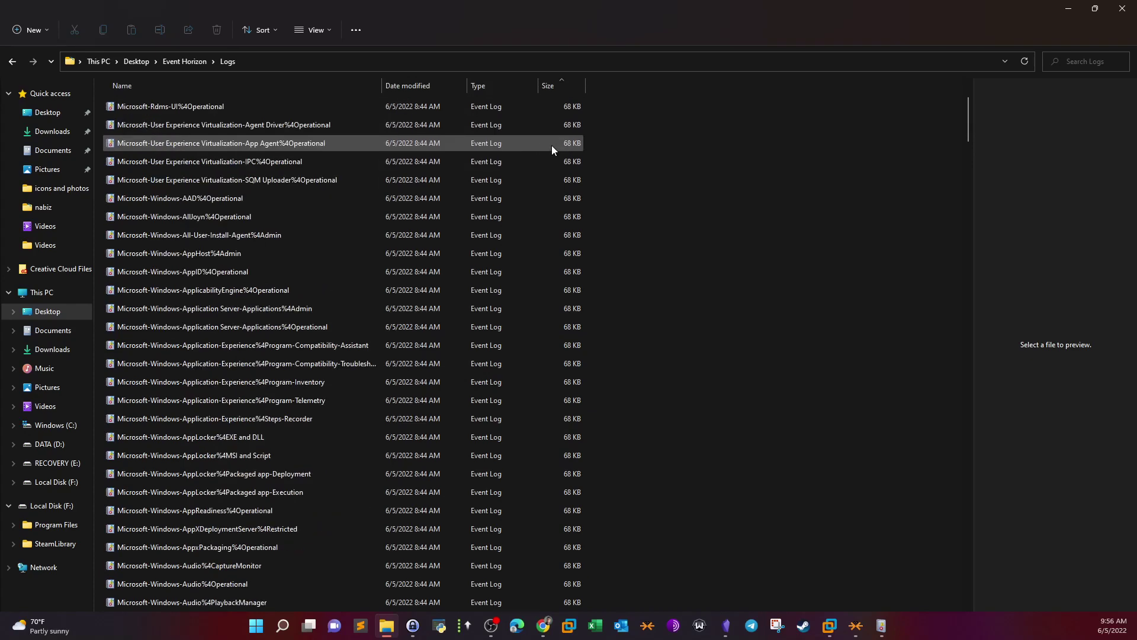
{"action": "scroll", "coordinate": [553, 146], "scroll_direction": "down", "scroll_amount": 5}
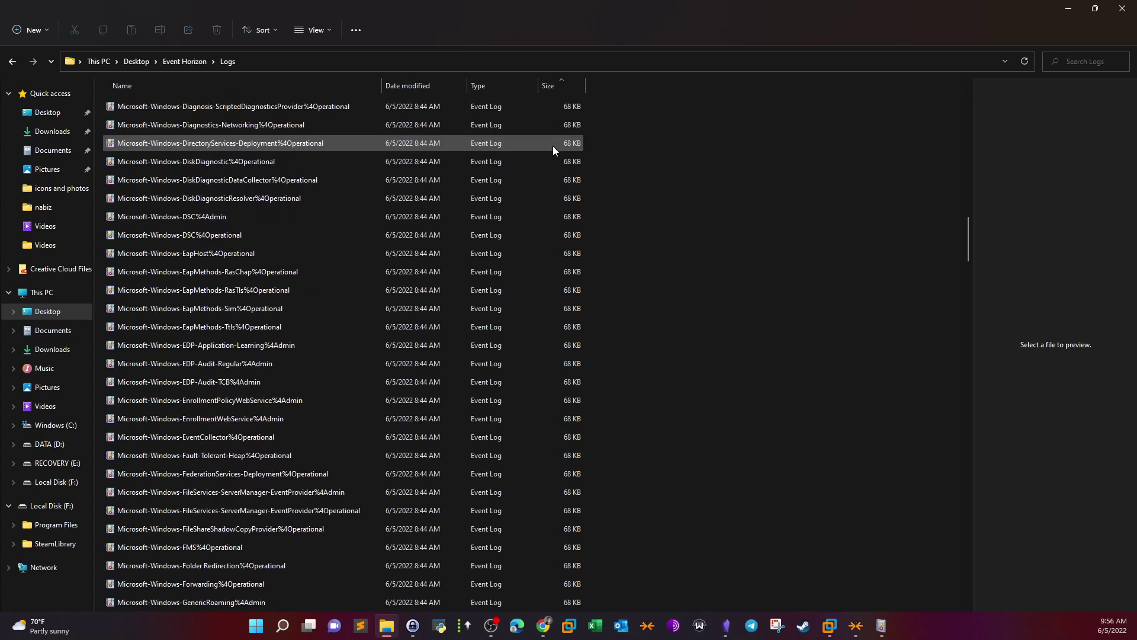
{"action": "scroll", "coordinate": [552, 146], "scroll_direction": "down", "scroll_amount": 15}
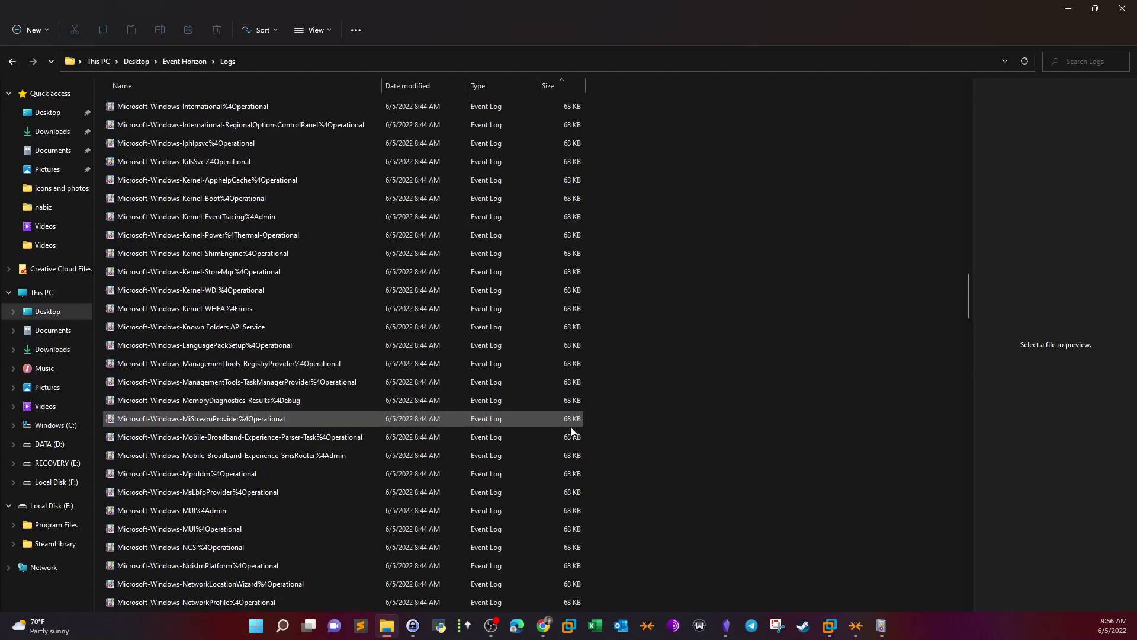
{"action": "scroll", "coordinate": [582, 421], "scroll_direction": "down", "scroll_amount": 15}
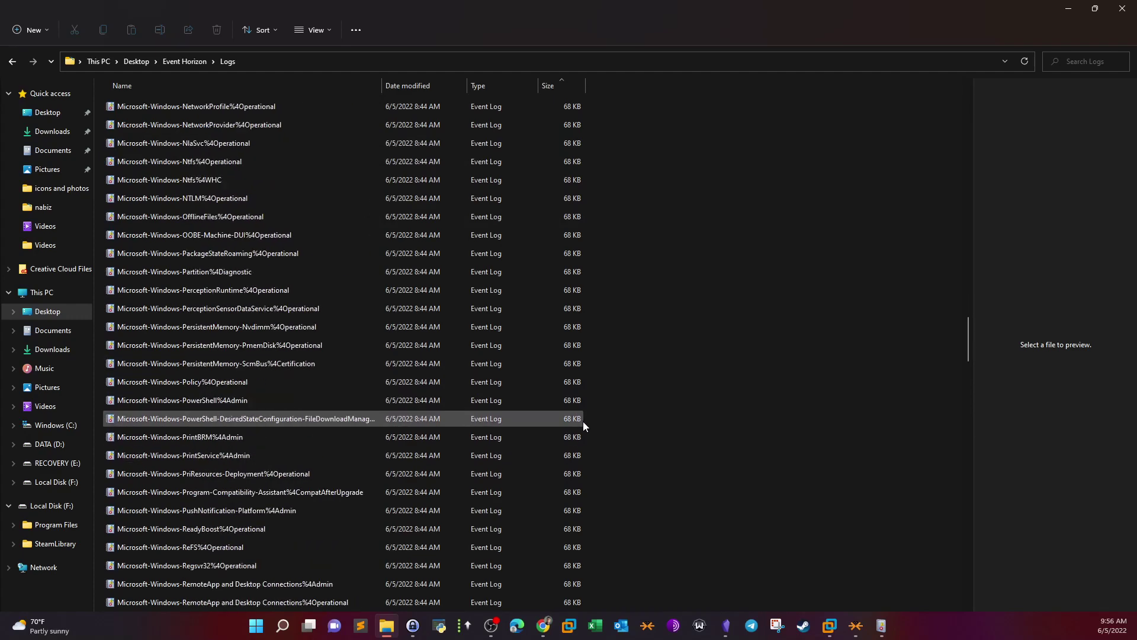
{"action": "scroll", "coordinate": [583, 421], "scroll_direction": "down", "scroll_amount": 9}
{"action": "scroll", "coordinate": [583, 421], "scroll_direction": "down", "scroll_amount": 18}
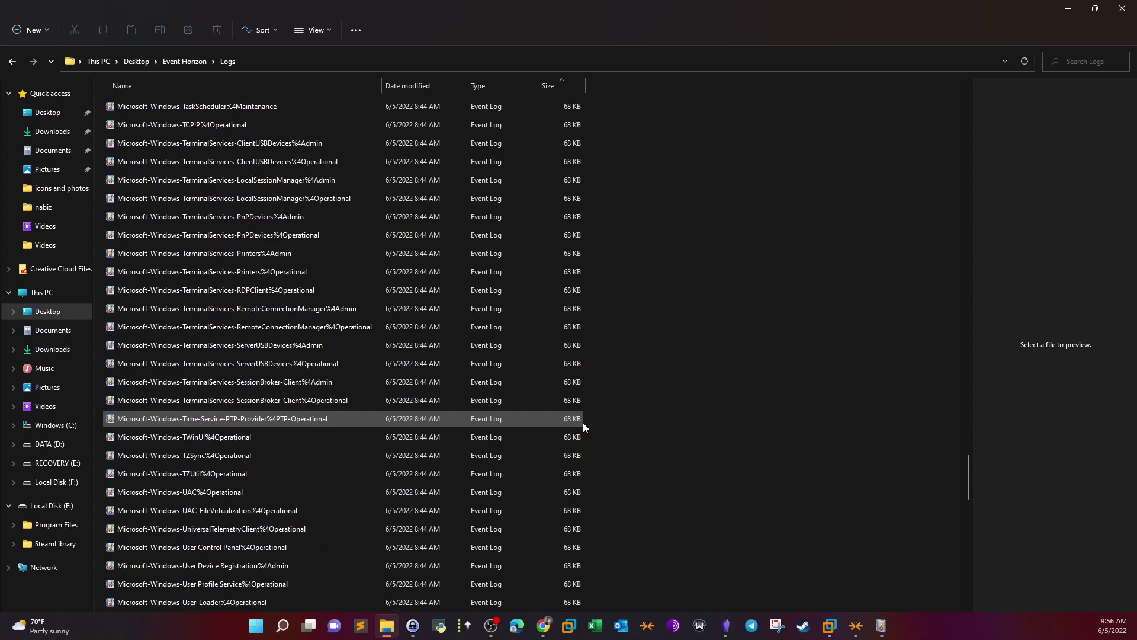
{"action": "scroll", "coordinate": [582, 422], "scroll_direction": "down", "scroll_amount": 4}
{"action": "scroll", "coordinate": [582, 422], "scroll_direction": "down", "scroll_amount": 8}
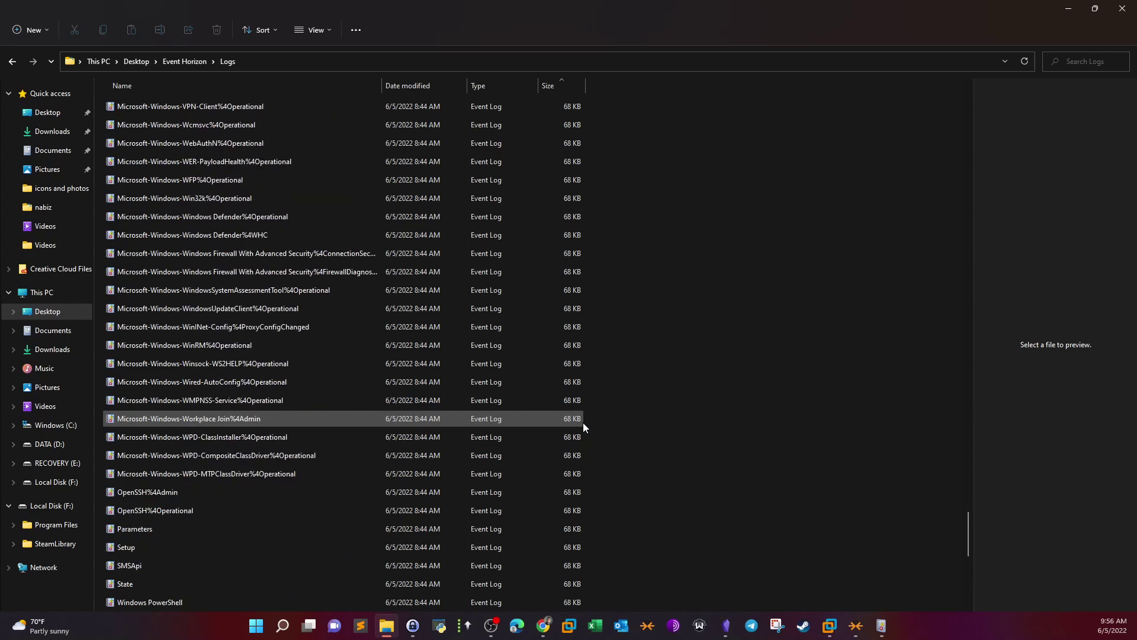
{"action": "scroll", "coordinate": [583, 422], "scroll_direction": "down", "scroll_amount": 6}
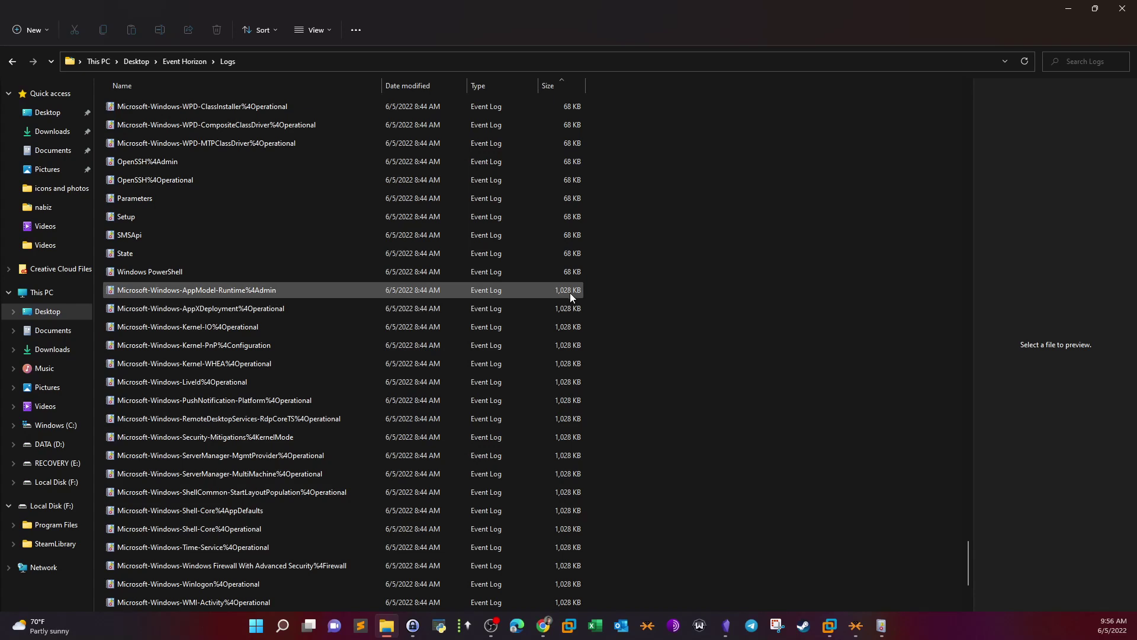
{"action": "scroll", "coordinate": [568, 299], "scroll_direction": "down", "scroll_amount": 3}
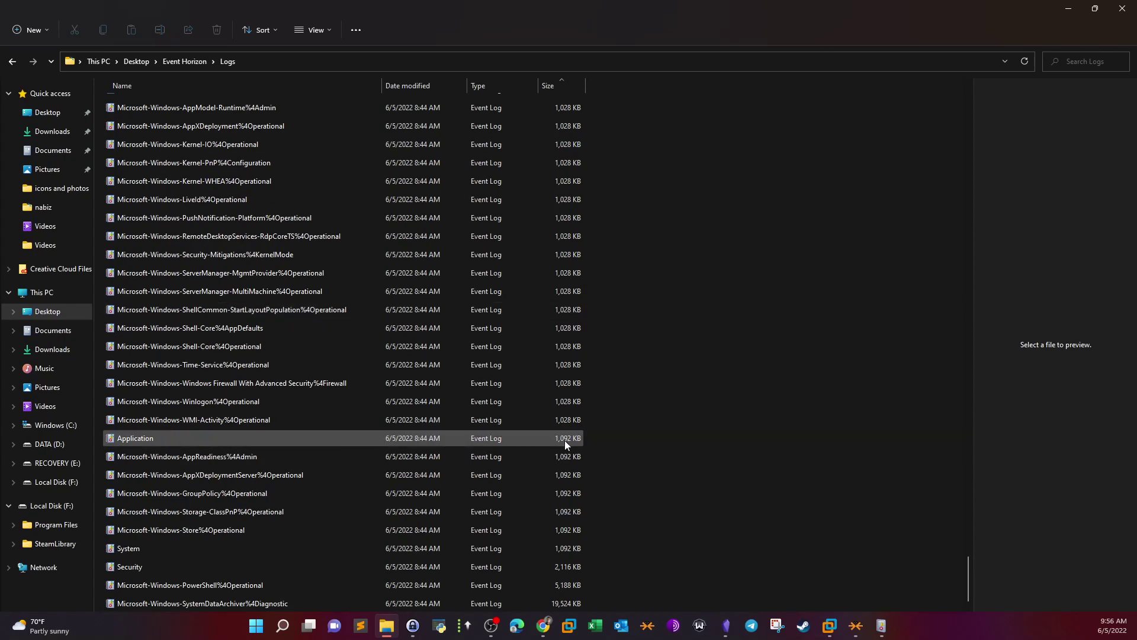
- Compare the largest logs, including Security and SystemDataArchiver, and select the Microsoft-Windows-PowerShell%4Operational log
{"action": "left_click", "coordinate": [313, 570]}
{"action": "left_click", "coordinate": [315, 602]}
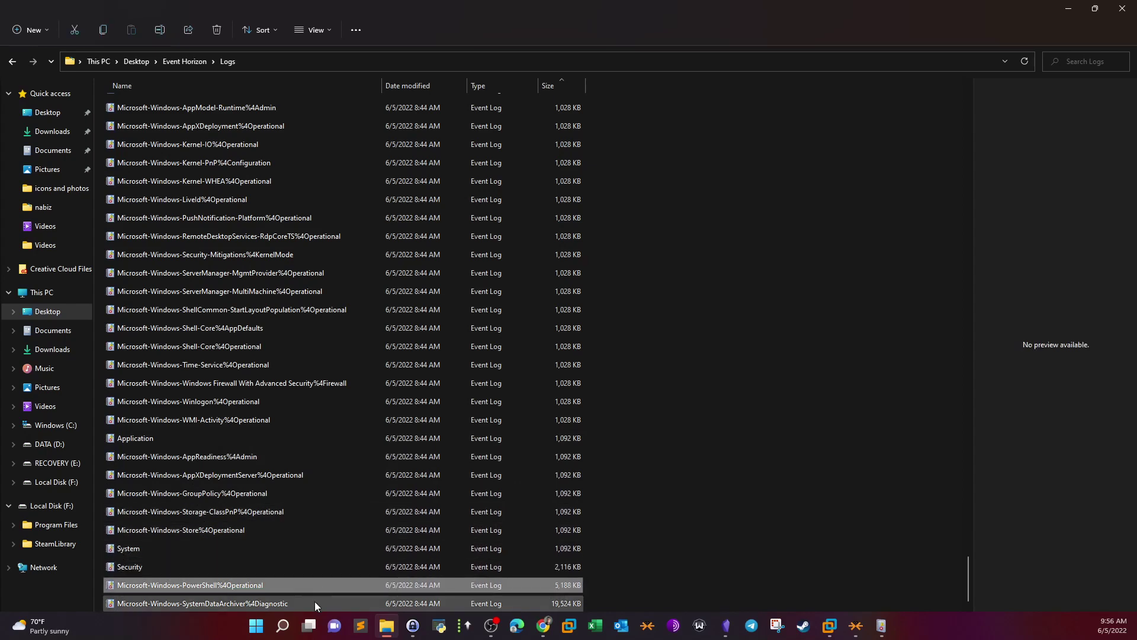
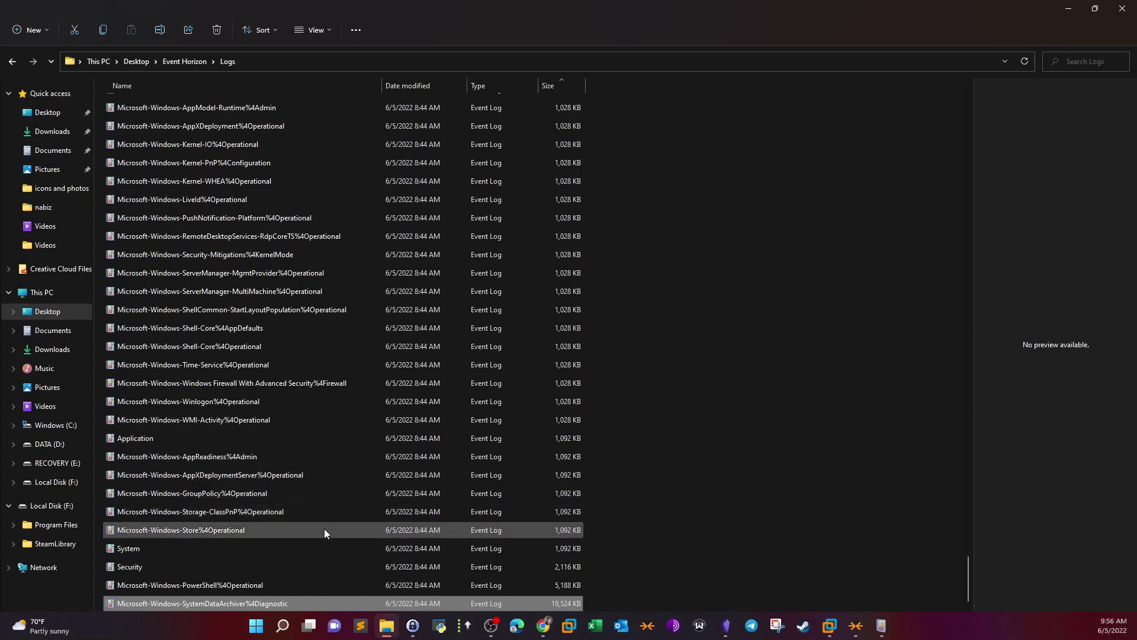
{"action": "left_click", "coordinate": [255, 586]}
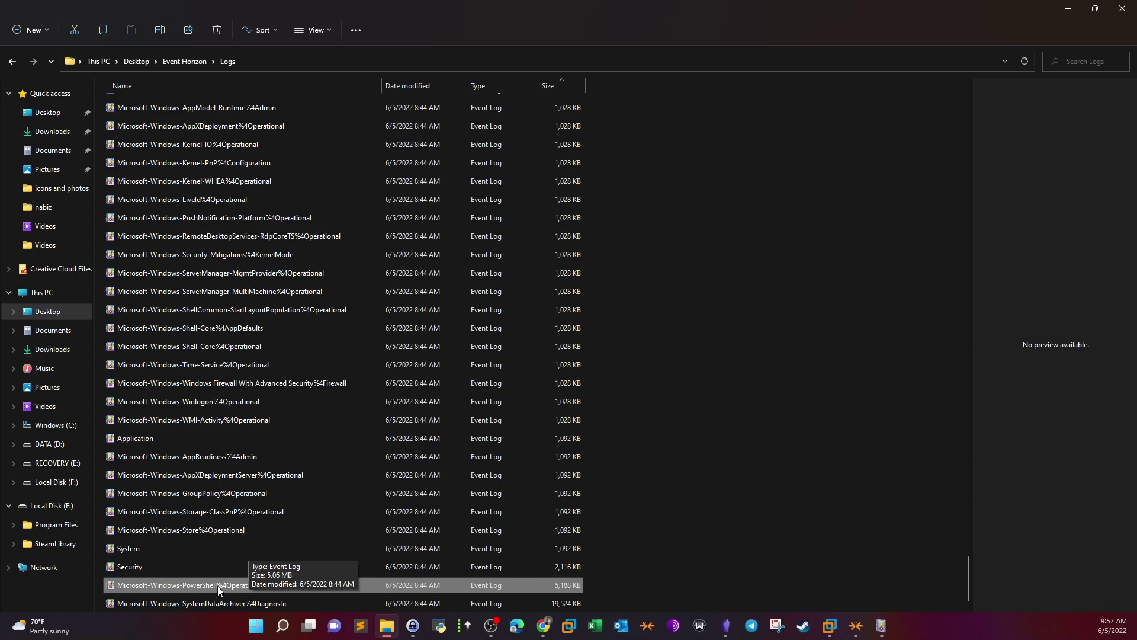
{"action": "left_click", "coordinate": [230, 563]}
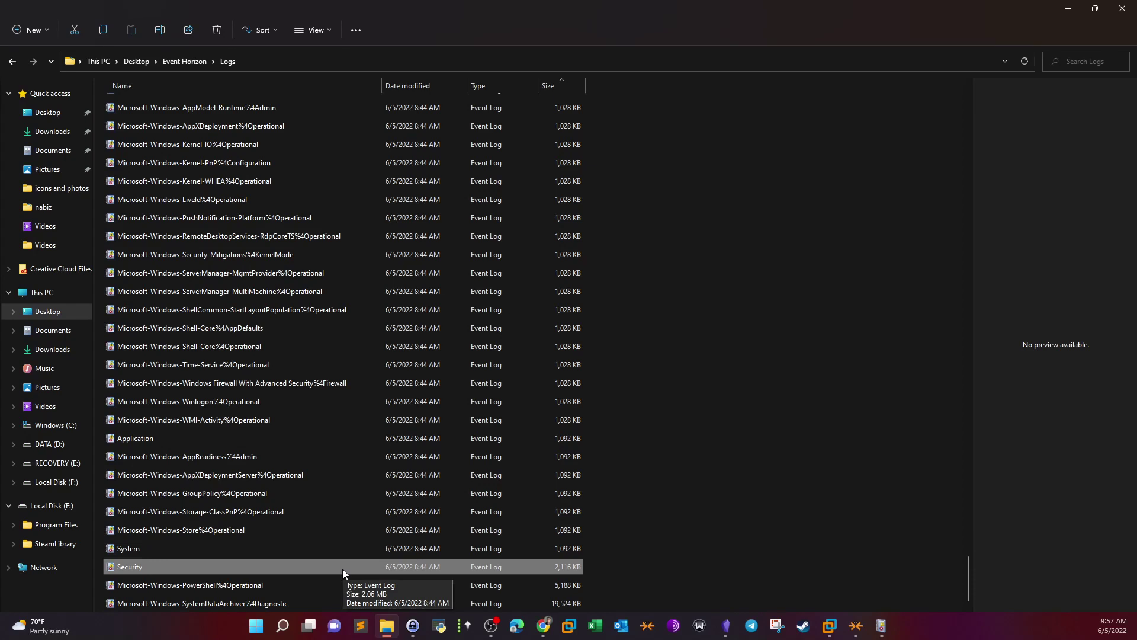
{"action": "left_click", "coordinate": [322, 496]}
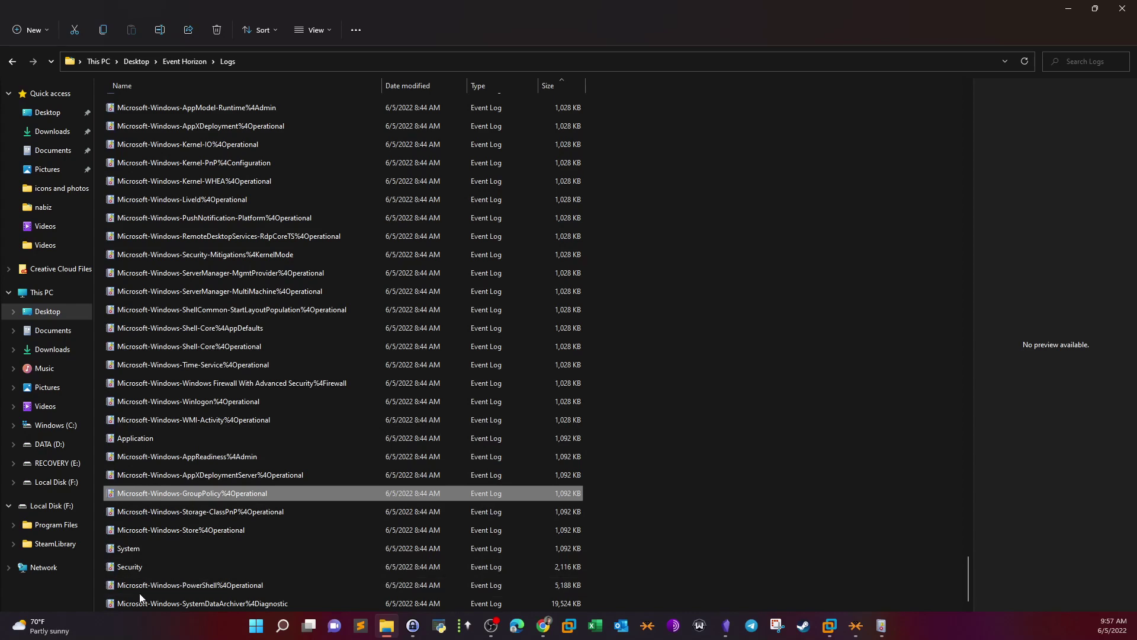
{"action": "left_click", "coordinate": [214, 585]}
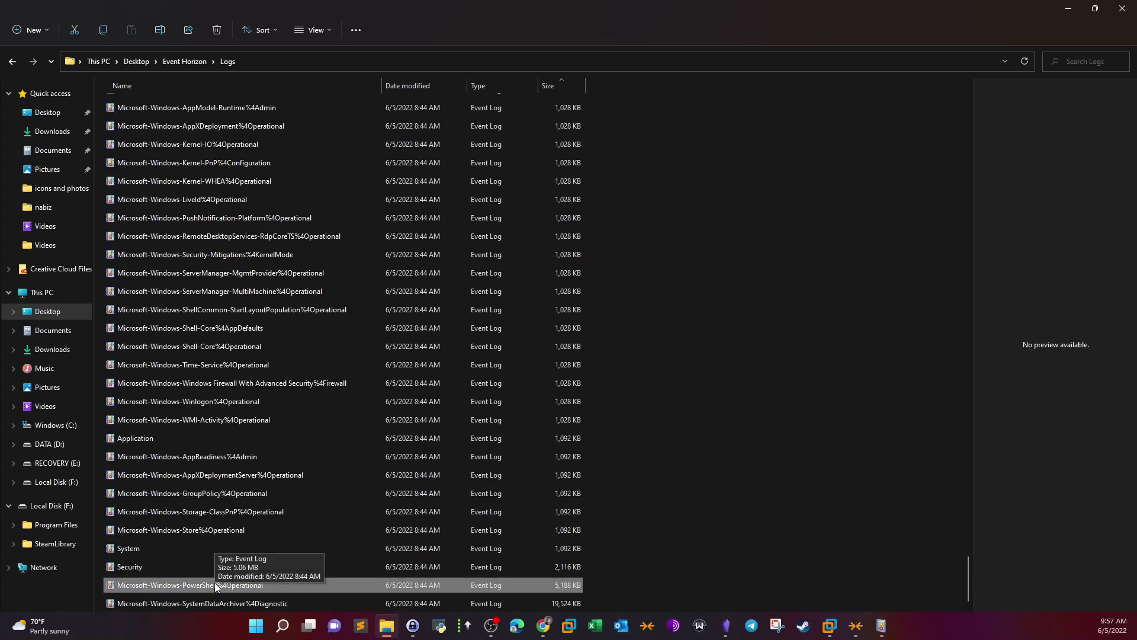
- Switch to Event Viewer and clear the event ID 4104 filter from the Microsoft-Windows-PowerShell%4Operational saved log
{"action": "left_click", "coordinate": [882, 626]}
{"action": "scroll", "coordinate": [367, 277], "scroll_direction": "up", "scroll_amount": 5}
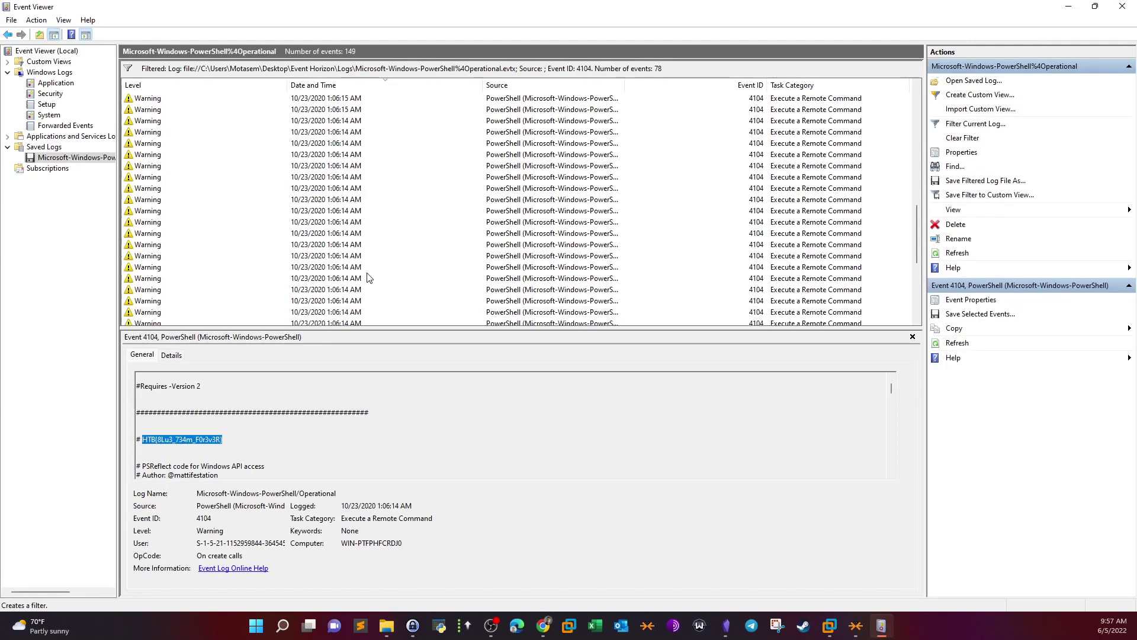
{"action": "scroll", "coordinate": [367, 277], "scroll_direction": "up", "scroll_amount": 5}
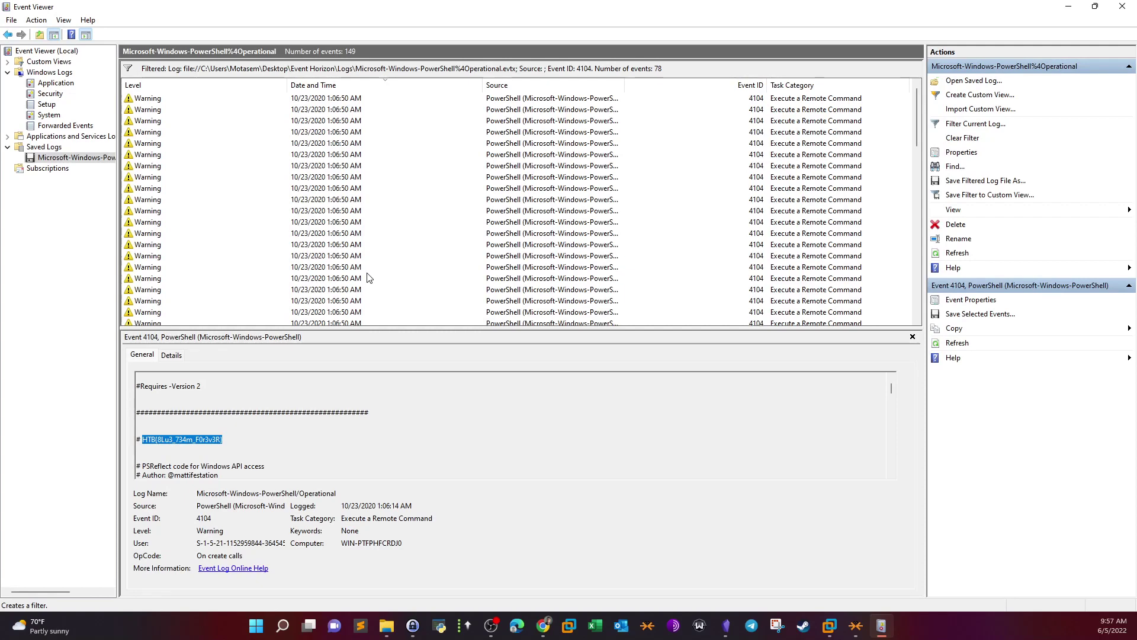
{"action": "left_click", "coordinate": [430, 143]}
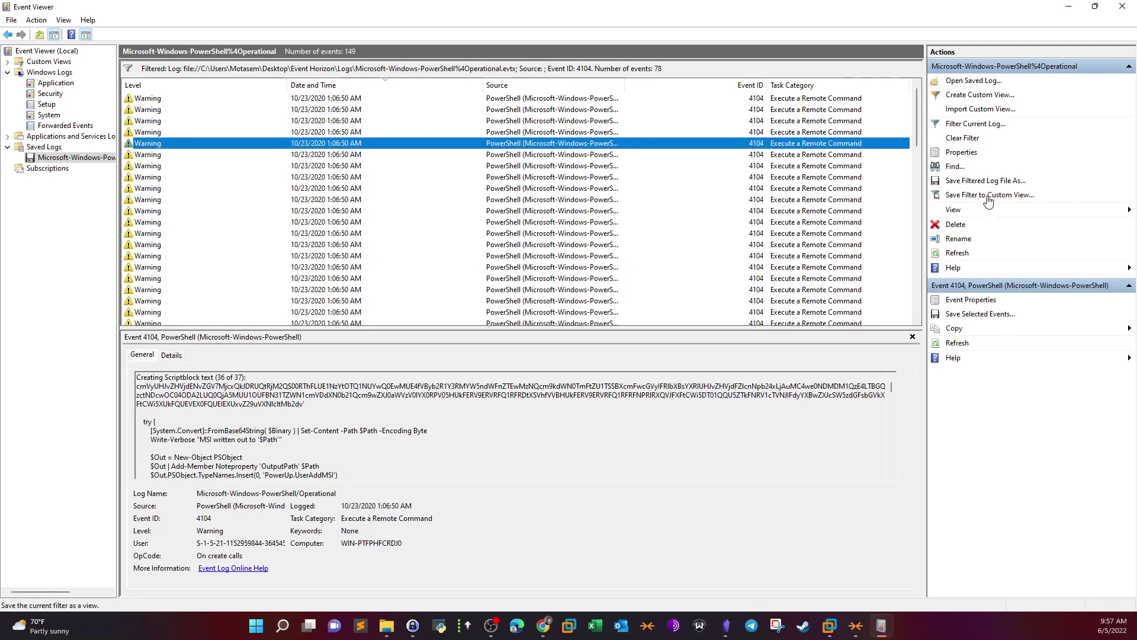
{"action": "left_click", "coordinate": [962, 139]}
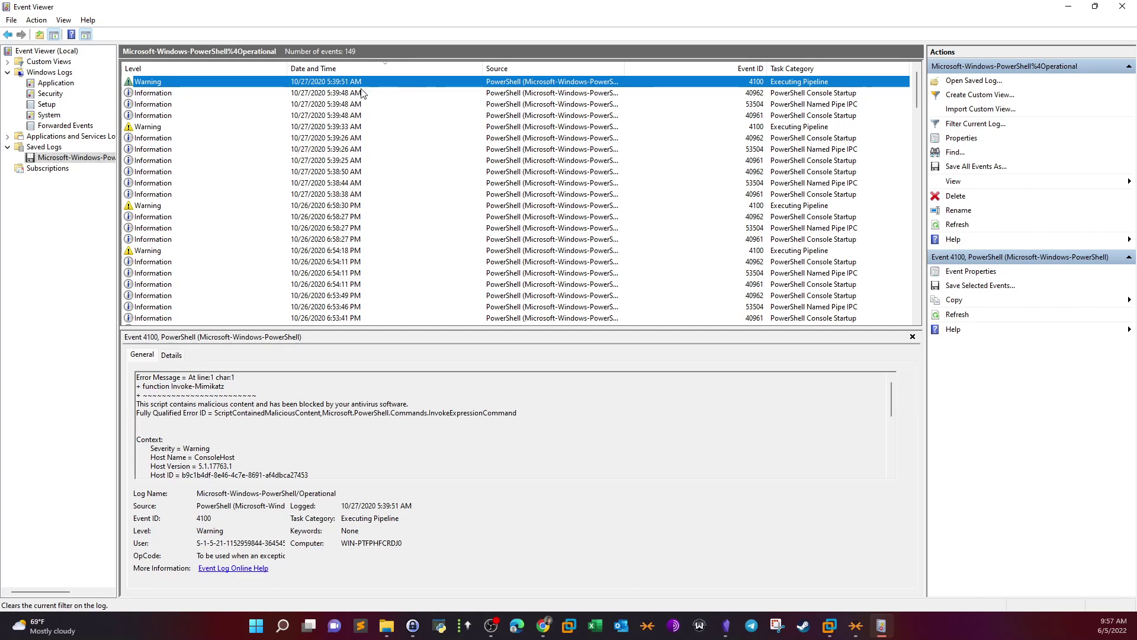
- Sort the events by date and time to check the oldest entries, and restore the newest-first order
{"action": "left_click", "coordinate": [328, 74]}
{"action": "scroll", "coordinate": [466, 121], "scroll_direction": "up", "scroll_amount": 10}
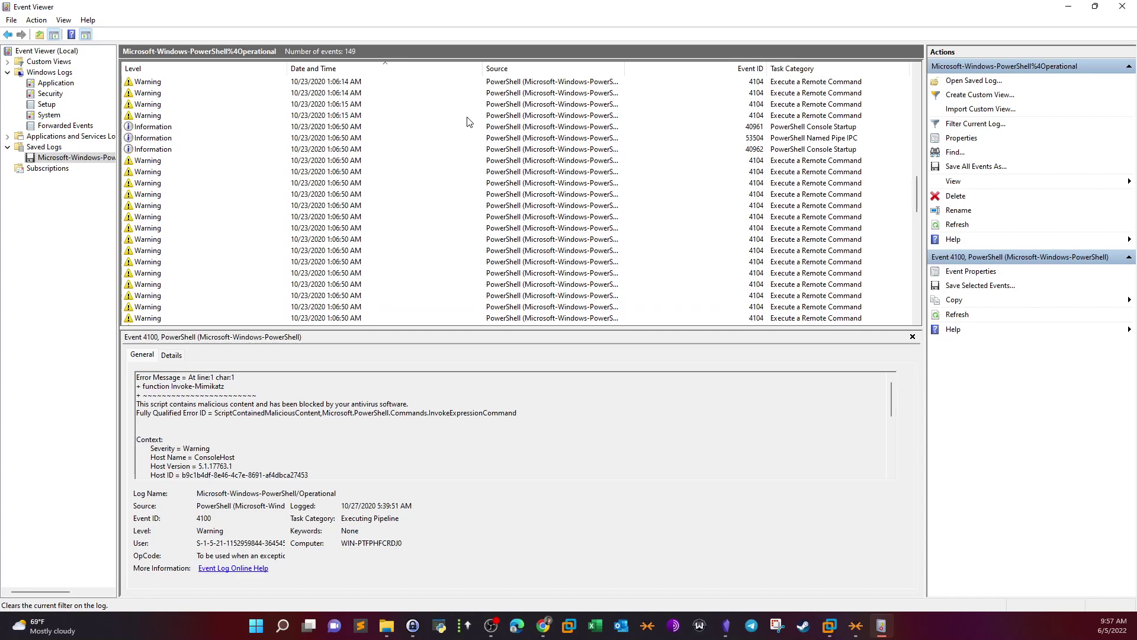
{"action": "left_click_drag", "start_coordinate": [918, 193], "coordinate": [915, 77]}
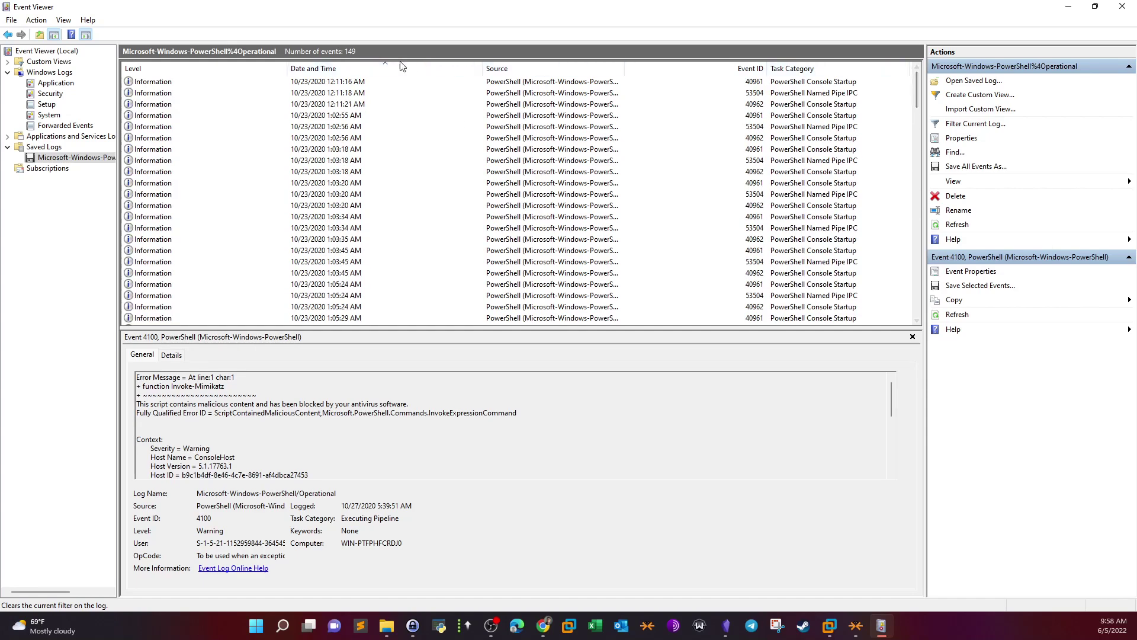
{"action": "left_click", "coordinate": [402, 67]}
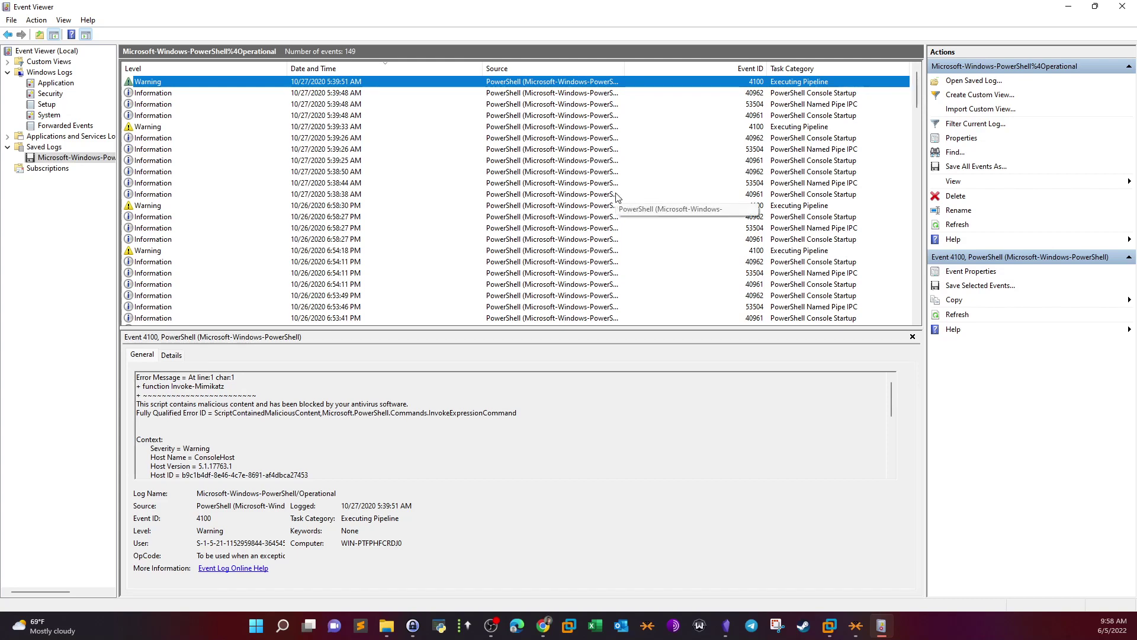
- Select the newest event ID 4100 warning and read its error message about the Invoke-Mimikatz function and the antivirus block
{"action": "left_click", "coordinate": [331, 93]}
{"action": "left_click", "coordinate": [304, 86]}
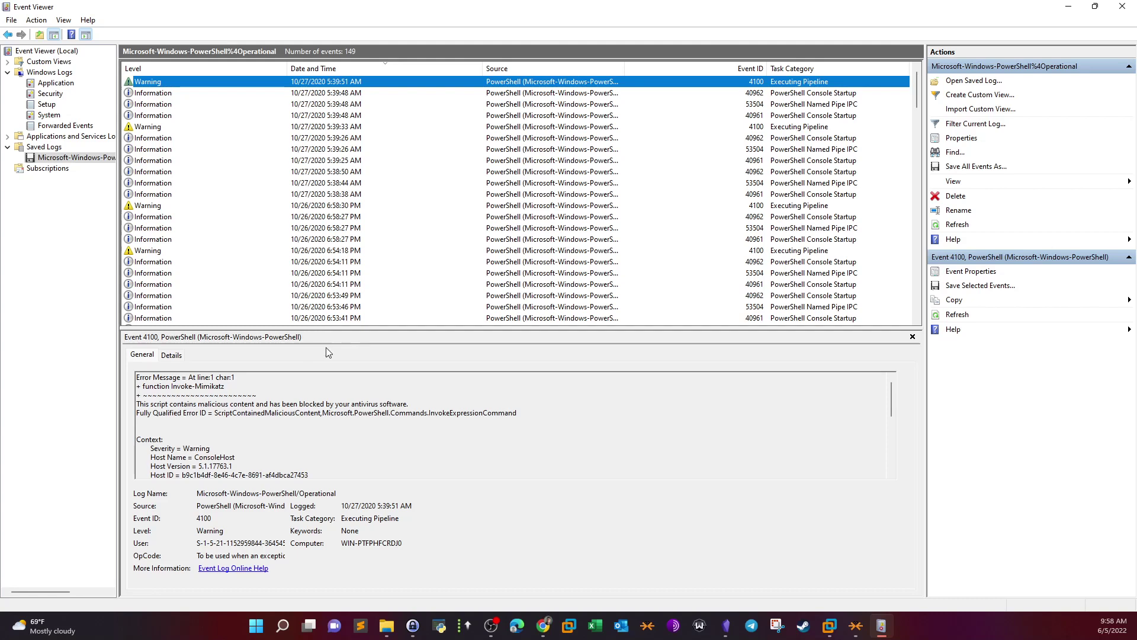
{"action": "left_click_drag", "start_coordinate": [138, 377], "coordinate": [164, 376]}
{"action": "left_click", "coordinate": [165, 375]}
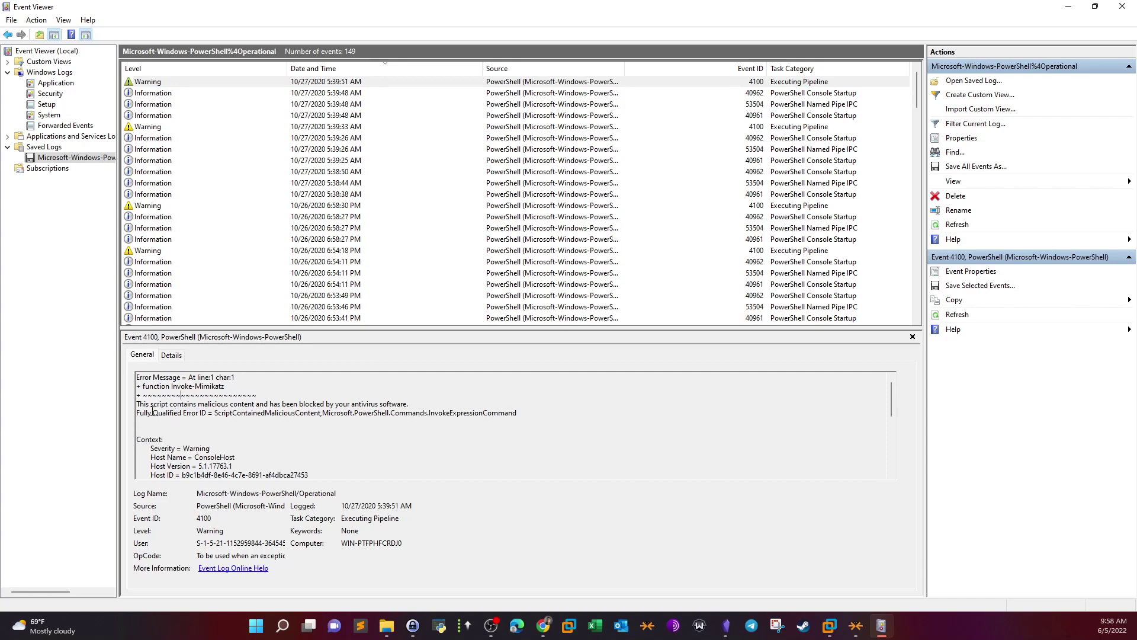
{"action": "left_click_drag", "start_coordinate": [137, 405], "coordinate": [351, 403]}
{"action": "left_click", "coordinate": [398, 399]}
{"action": "left_click_drag", "start_coordinate": [170, 386], "coordinate": [224, 387]}
{"action": "left_click_drag", "start_coordinate": [342, 405], "coordinate": [408, 404]}
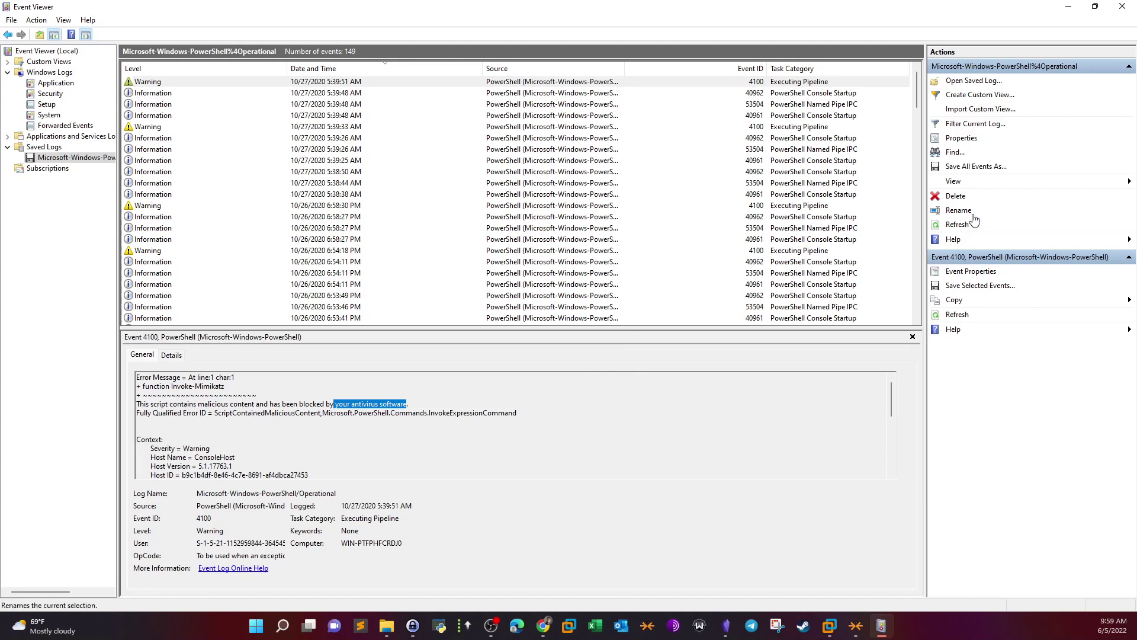
- Filter the PowerShell Operational log to show only event ID 4100
{"action": "left_click", "coordinate": [981, 124]}
{"action": "left_click", "coordinate": [506, 318]}
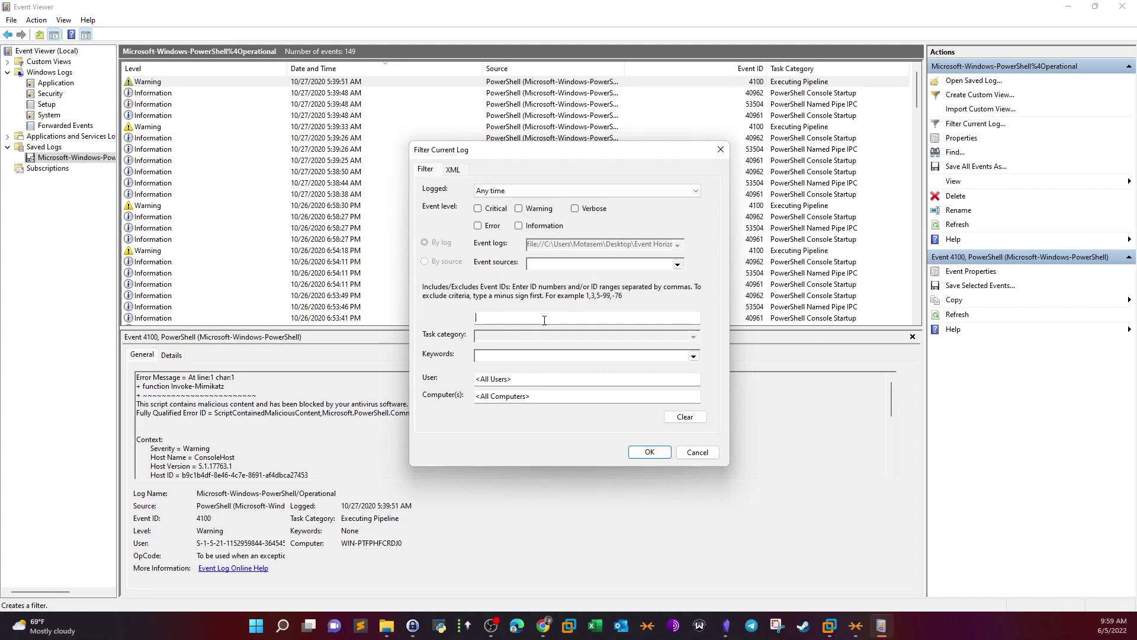
{"action": "type", "text": "4100"}
{"action": "left_click", "coordinate": [654, 454]}
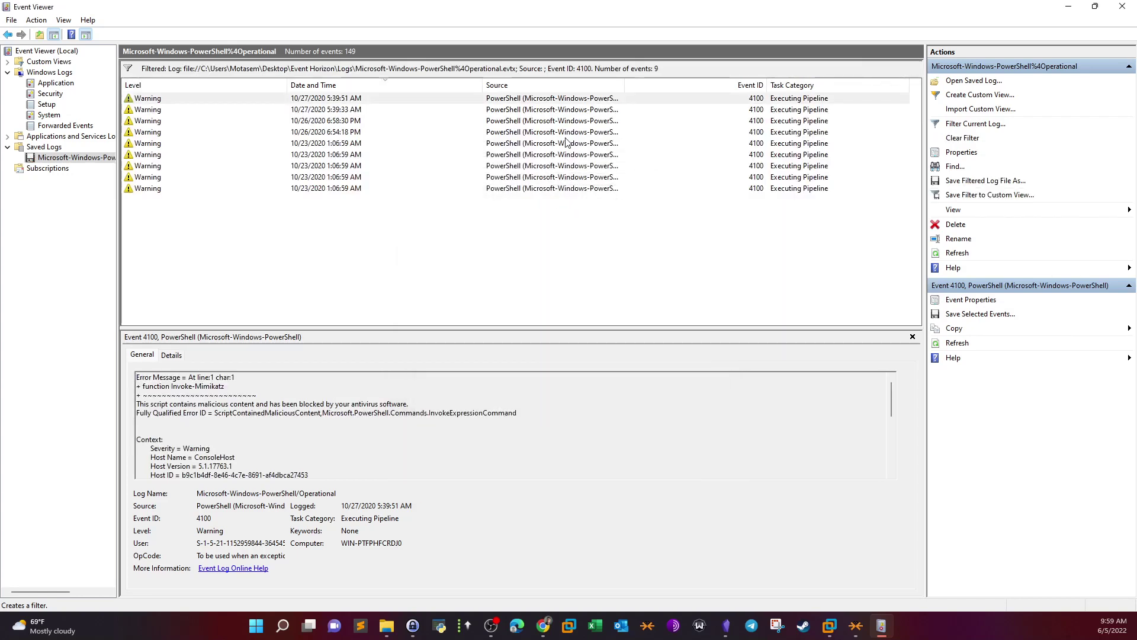
- Sample the filtered 4100 warnings from 10/26/2020 and 10/23/2020, and return to the newest one to check its Invoke-Mimikatz message
{"action": "left_click", "coordinate": [696, 135]}
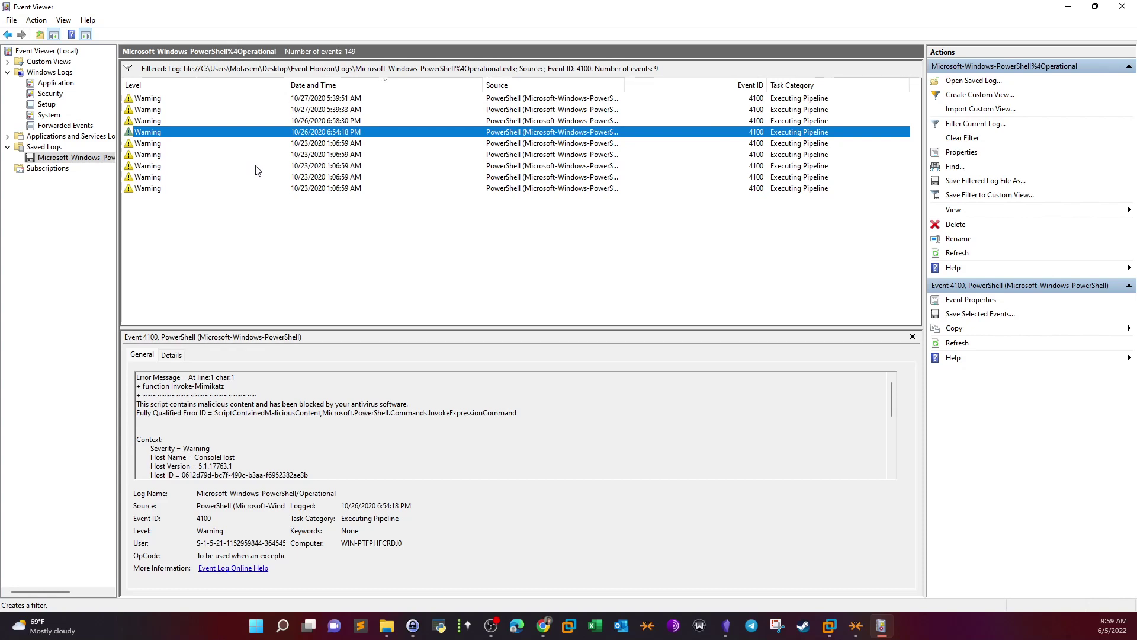
{"action": "left_click", "coordinate": [319, 177]}
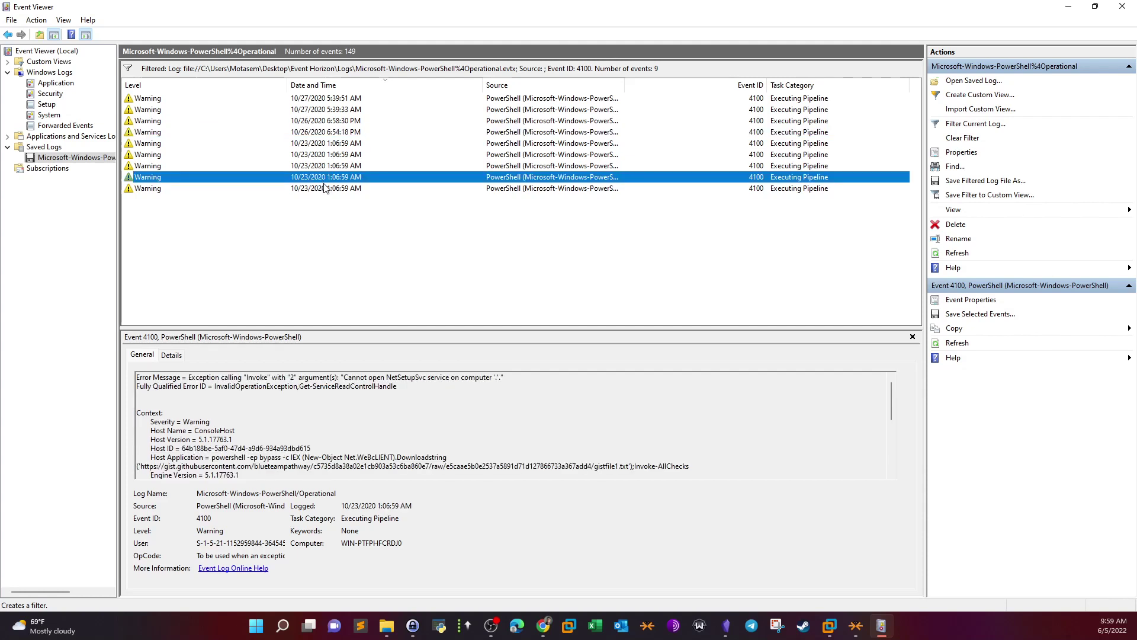
{"action": "left_click", "coordinate": [332, 85]}
{"action": "left_click", "coordinate": [335, 85]}
{"action": "left_click", "coordinate": [341, 99]}
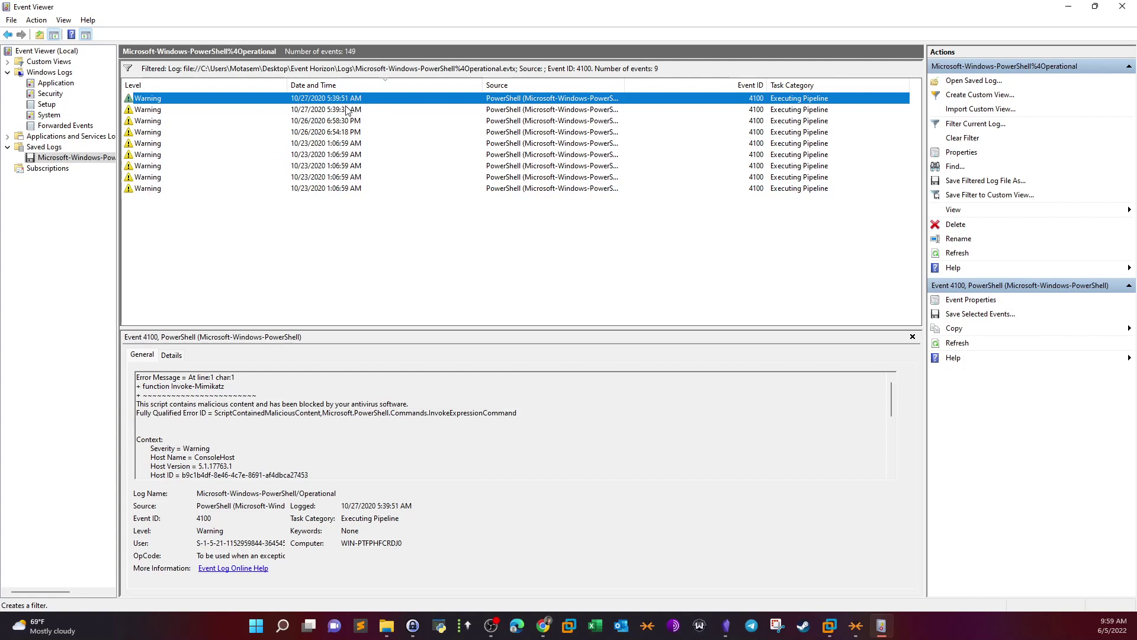
{"action": "left_click_drag", "start_coordinate": [256, 395], "coordinate": [176, 387]}
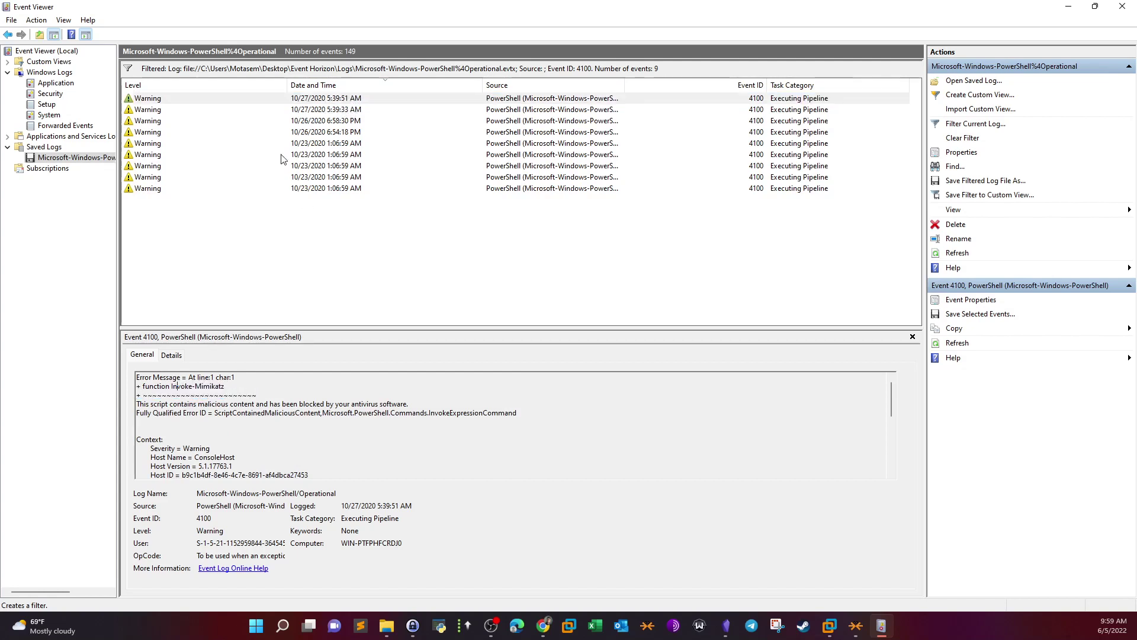
- Inspect the 4100 warnings in turn down to the first one from 10/23/2020, and enlarge the details pane to read its error message and context
{"action": "left_click", "coordinate": [300, 111]}
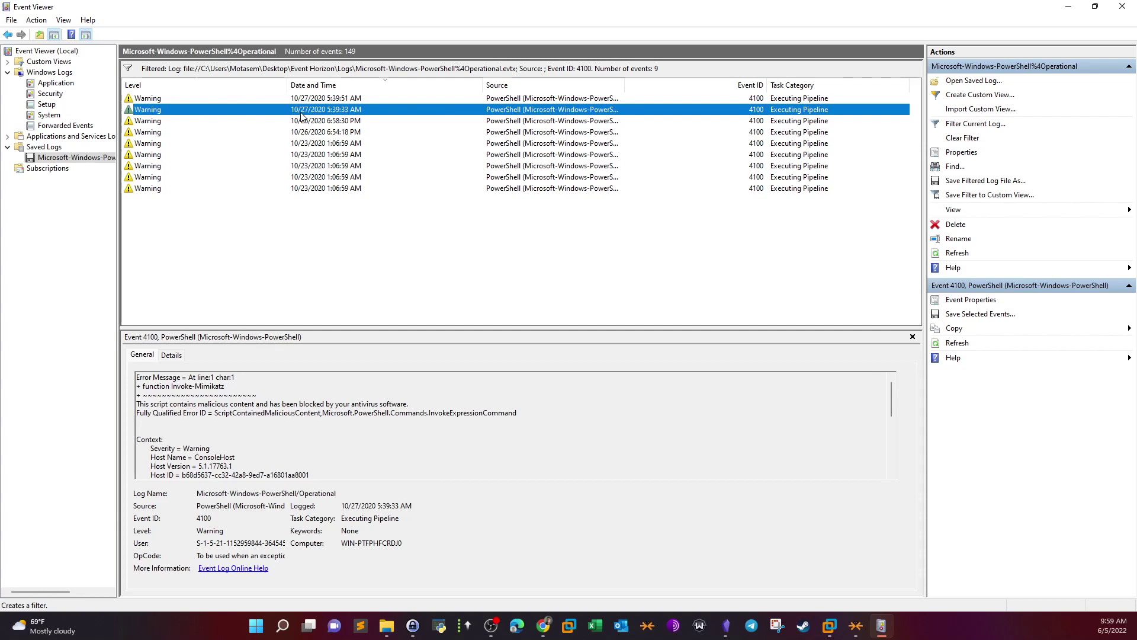
{"action": "left_click", "coordinate": [312, 121]}
{"action": "left_click", "coordinate": [317, 133]}
{"action": "left_click", "coordinate": [320, 144]}
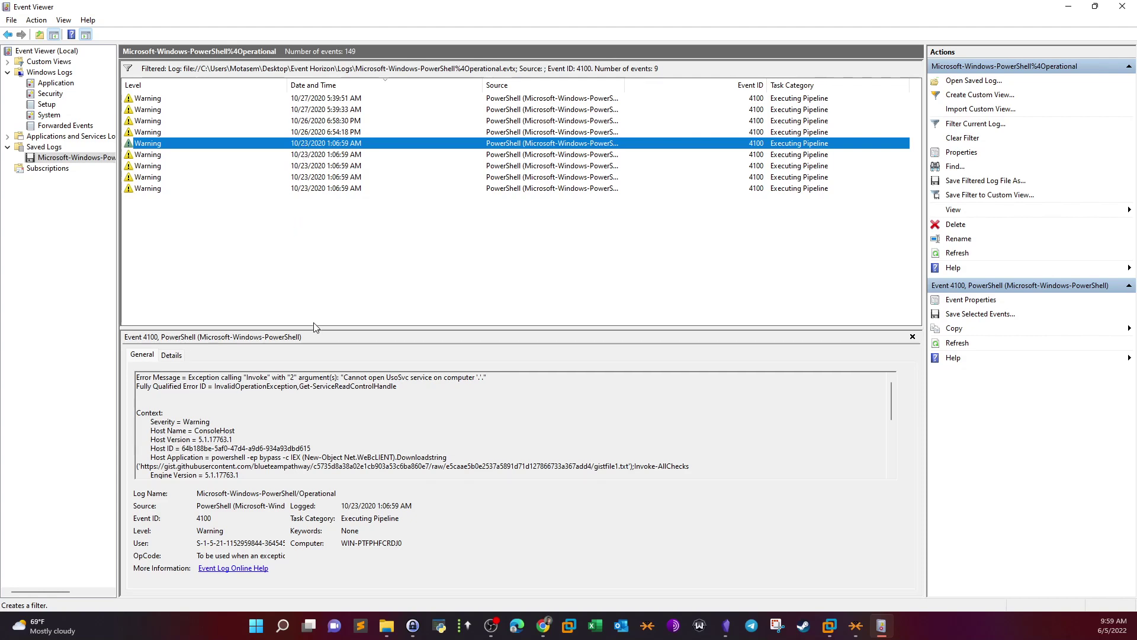
{"action": "left_click_drag", "start_coordinate": [325, 322], "coordinate": [324, 303]}
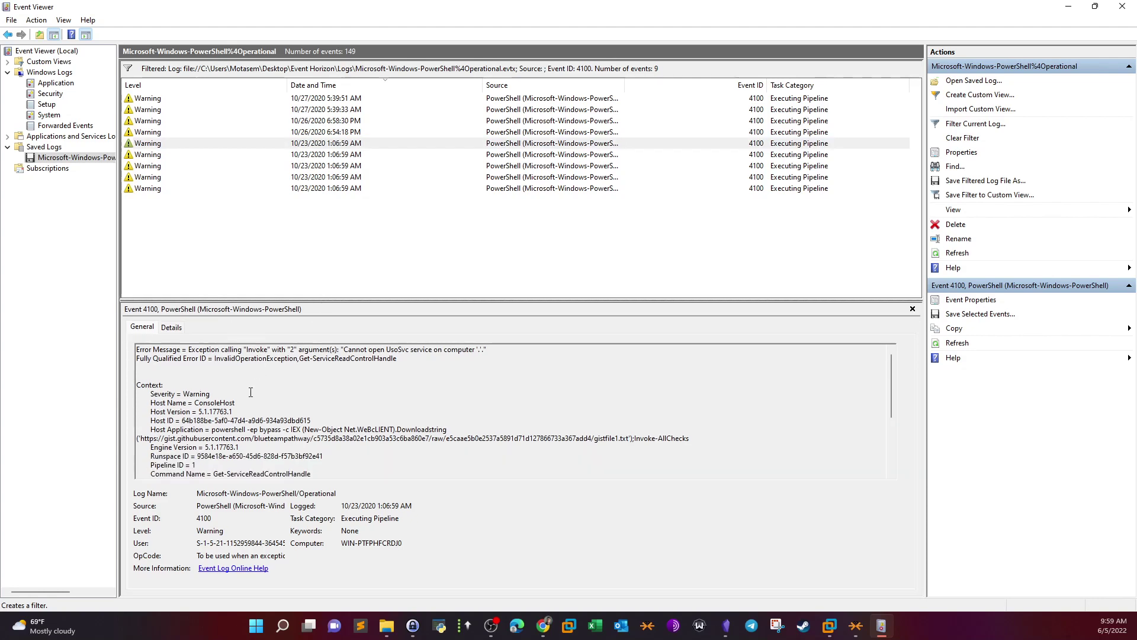
{"action": "left_click_drag", "start_coordinate": [214, 392], "coordinate": [184, 394]}
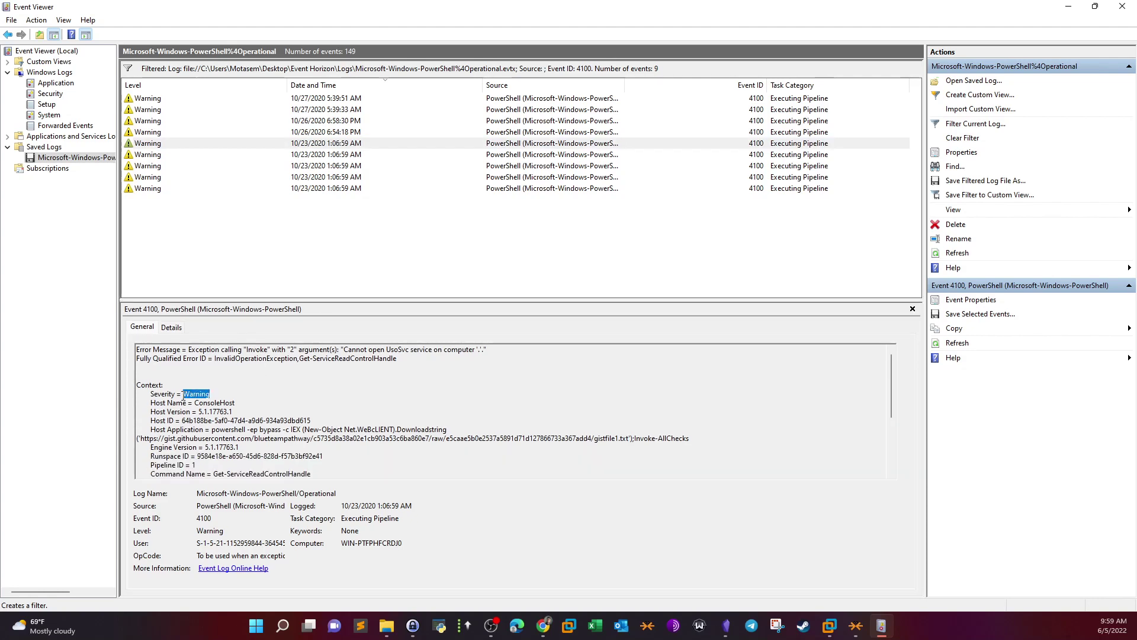
{"action": "left_click", "coordinate": [190, 351]}
{"action": "left_click_drag", "start_coordinate": [190, 351], "coordinate": [240, 353]}
{"action": "scroll", "coordinate": [348, 404], "scroll_direction": "down", "scroll_amount": 2}
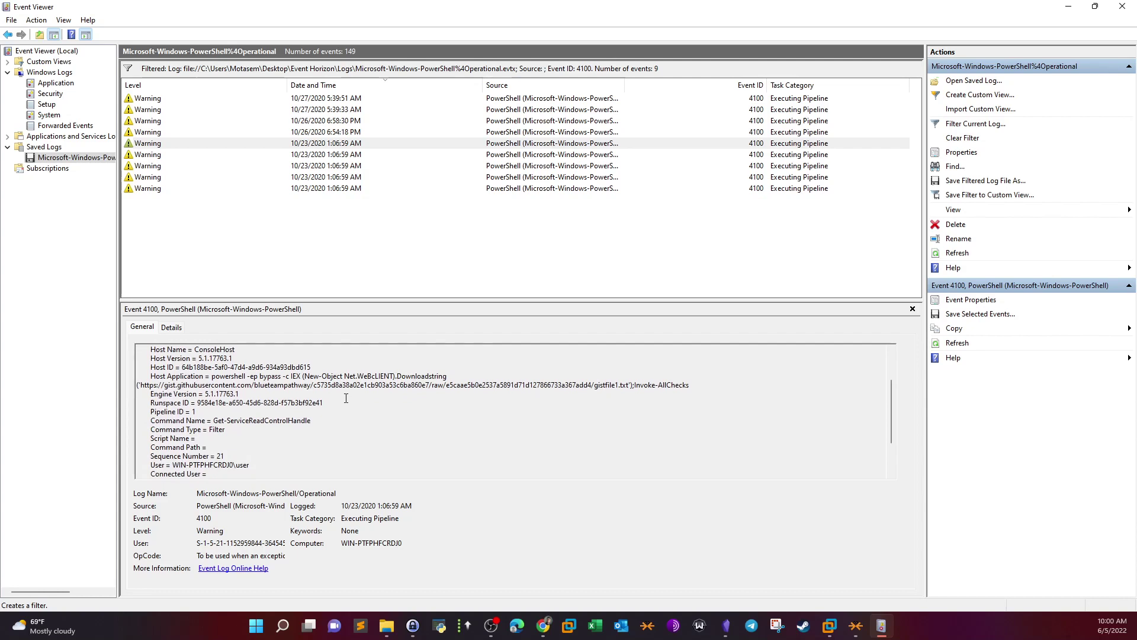
- Examine the Host Application command and its download URL, and compare the last two 10/23/2020 warnings
{"action": "double_click", "coordinate": [228, 376]}
{"action": "double_click", "coordinate": [422, 377]}
{"action": "left_click", "coordinate": [266, 386]}
{"action": "double_click", "coordinate": [186, 385]}
{"action": "left_click", "coordinate": [347, 177]}
{"action": "left_click", "coordinate": [367, 189]}
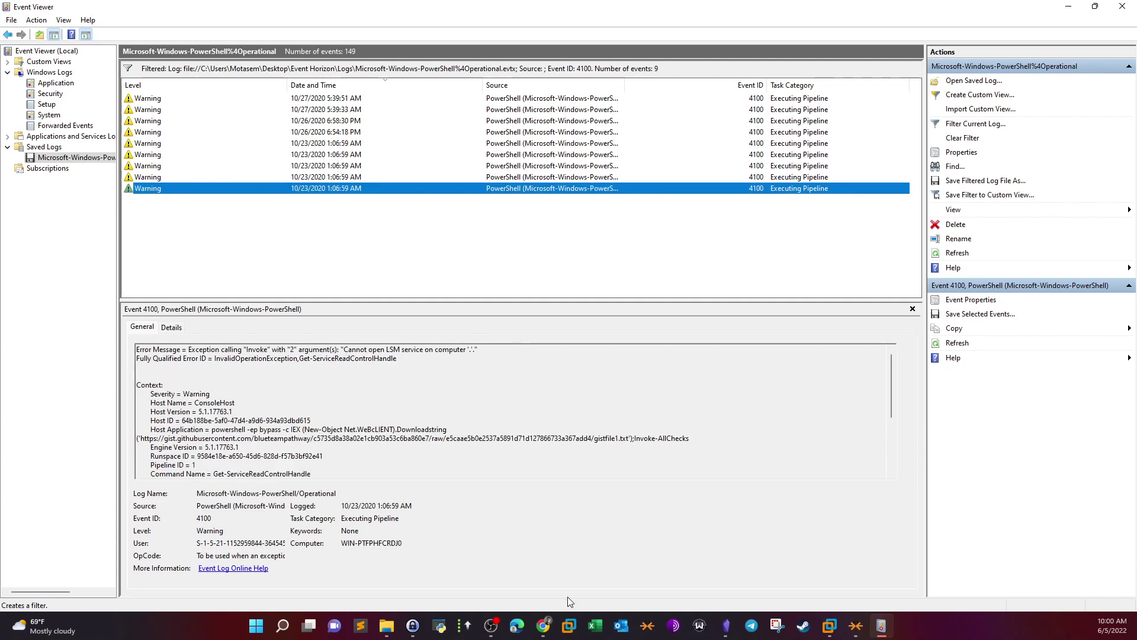
- Switch to Chrome to reread the Event Horizon challenge description, and return to Event Viewer
{"action": "left_click", "coordinate": [543, 616]}
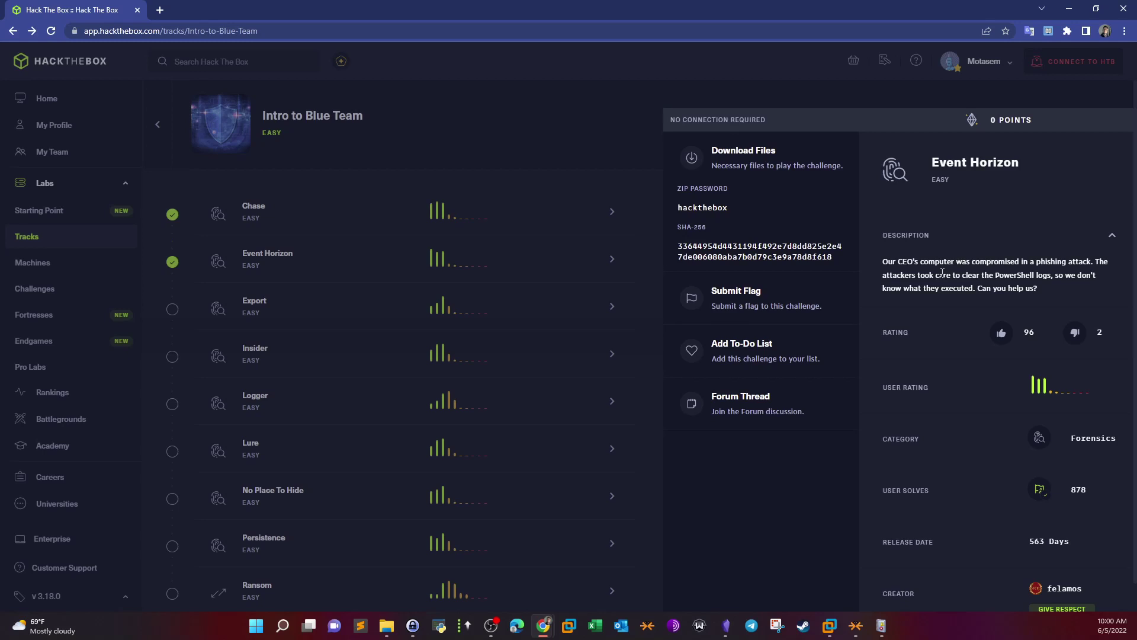
{"action": "left_click", "coordinate": [881, 625]}
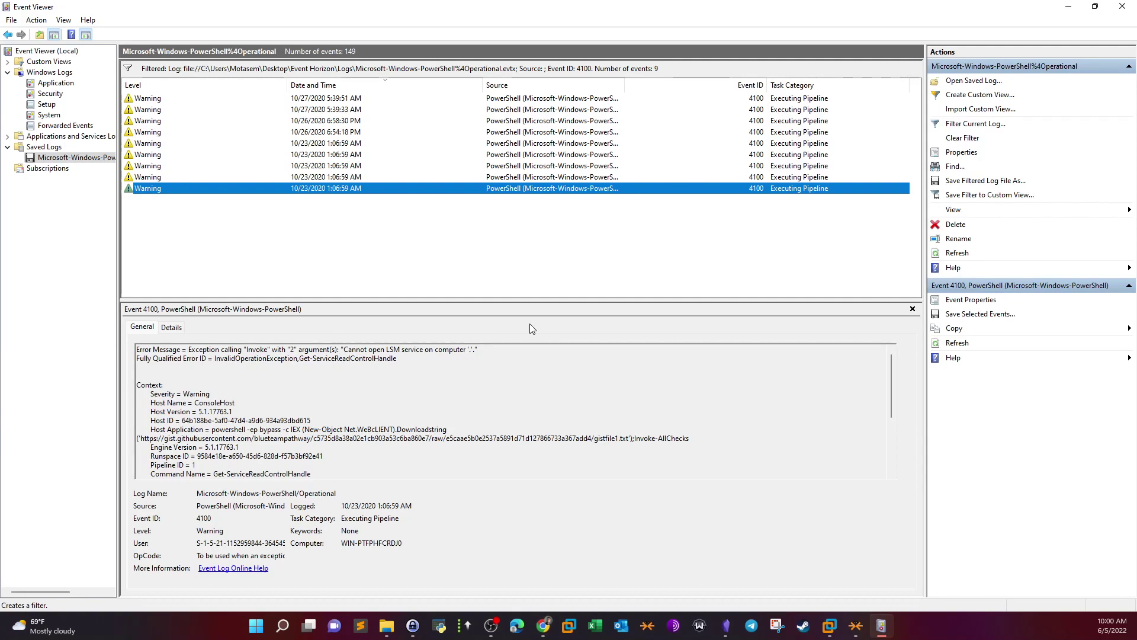
- Clear the event ID 4100 filter and look through the full event list for the 4104 Execute a Remote Command entries
{"action": "left_click", "coordinate": [1005, 140]}
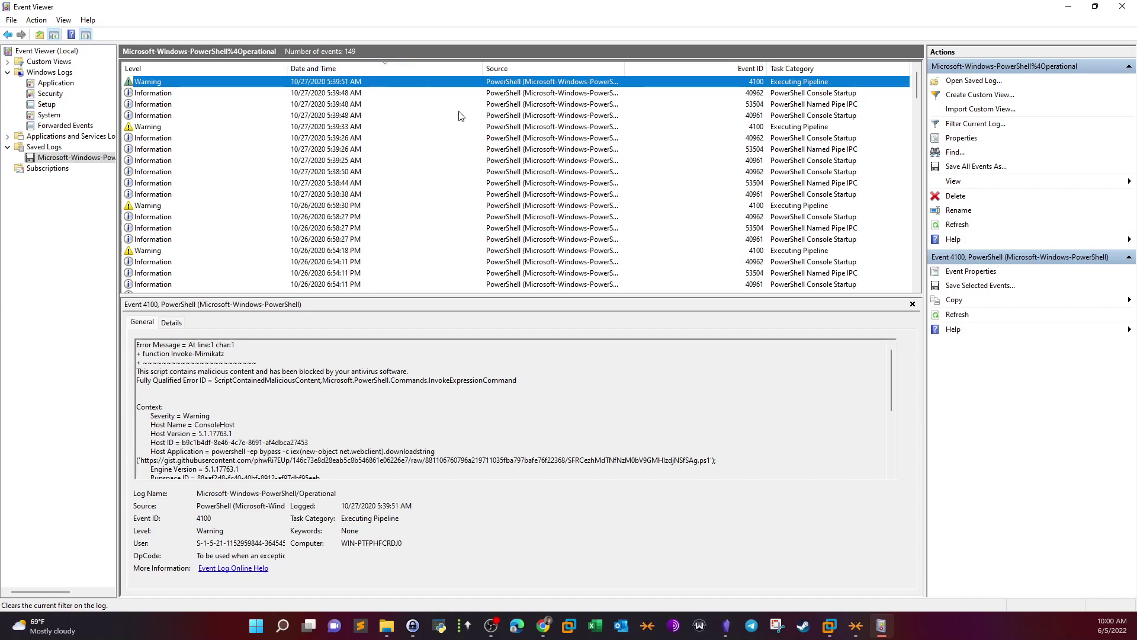
{"action": "scroll", "coordinate": [563, 134], "scroll_direction": "down", "scroll_amount": 4}
{"action": "scroll", "coordinate": [573, 131], "scroll_direction": "down", "scroll_amount": 5}
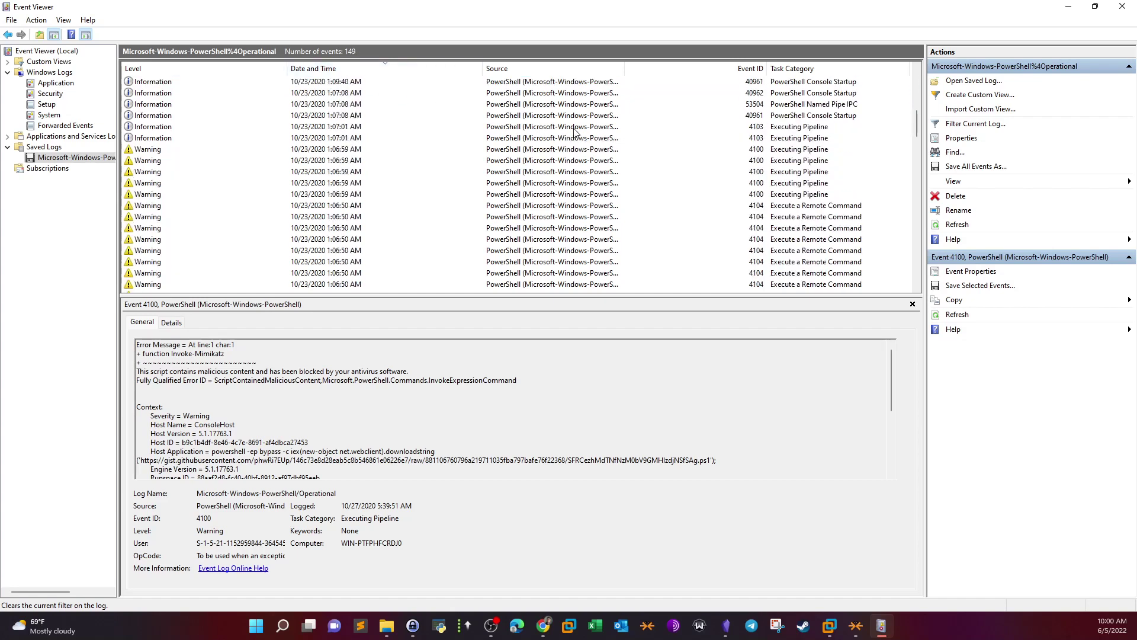
{"action": "scroll", "coordinate": [578, 132], "scroll_direction": "down", "scroll_amount": 5}
{"action": "scroll", "coordinate": [652, 139], "scroll_direction": "down", "scroll_amount": 5}
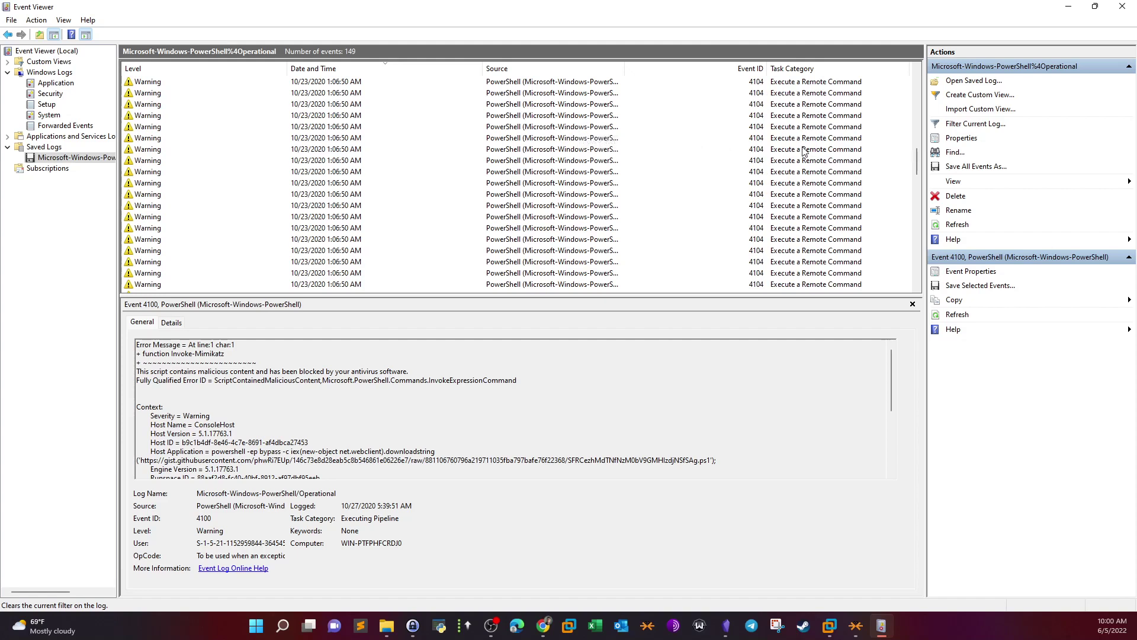
{"action": "scroll", "coordinate": [288, 135], "scroll_direction": "up", "scroll_amount": 5}
{"action": "scroll", "coordinate": [287, 135], "scroll_direction": "up", "scroll_amount": 8}
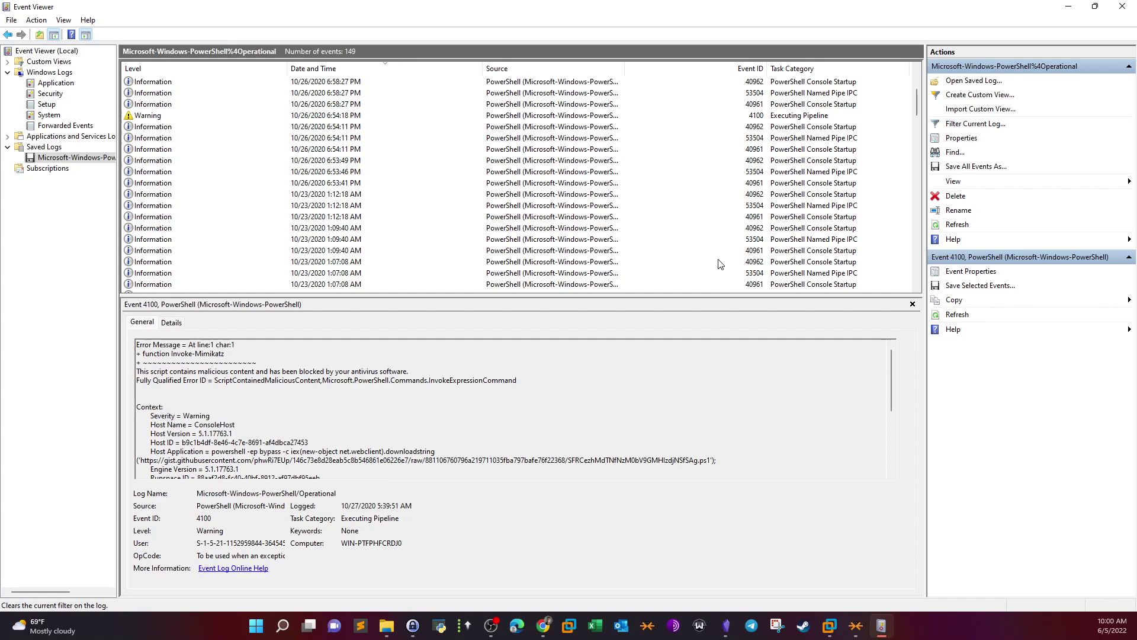
- Switch to Obsidian and check the meaning of event ID 4104 under Windows Event IDs in the Investigating Logs note
{"action": "left_click", "coordinate": [726, 623]}
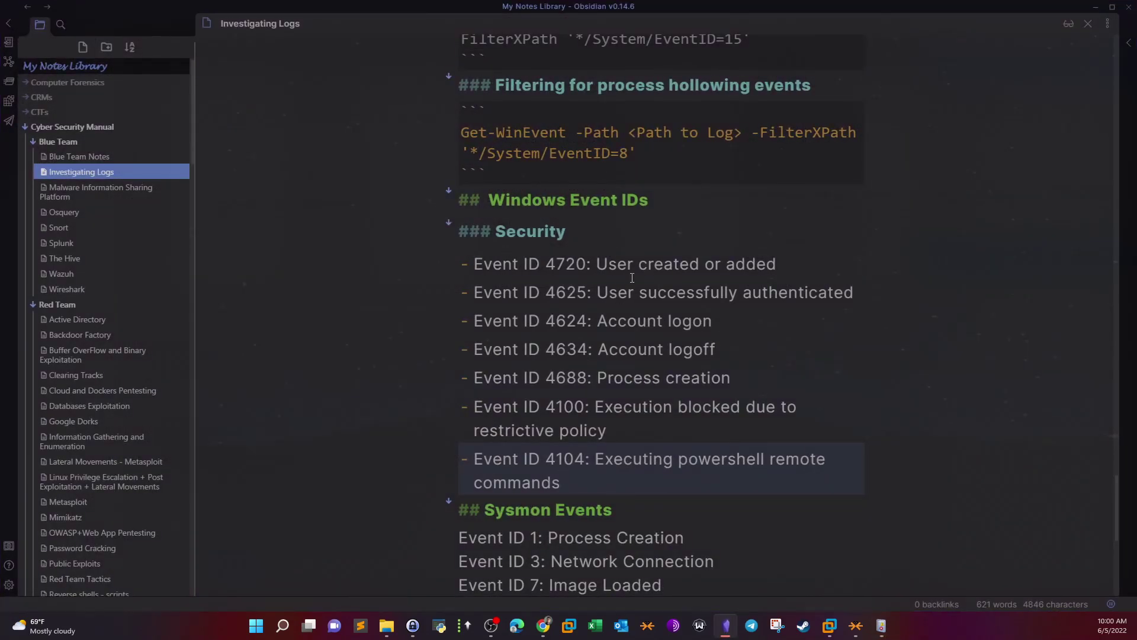
{"action": "left_click", "coordinate": [654, 264]}
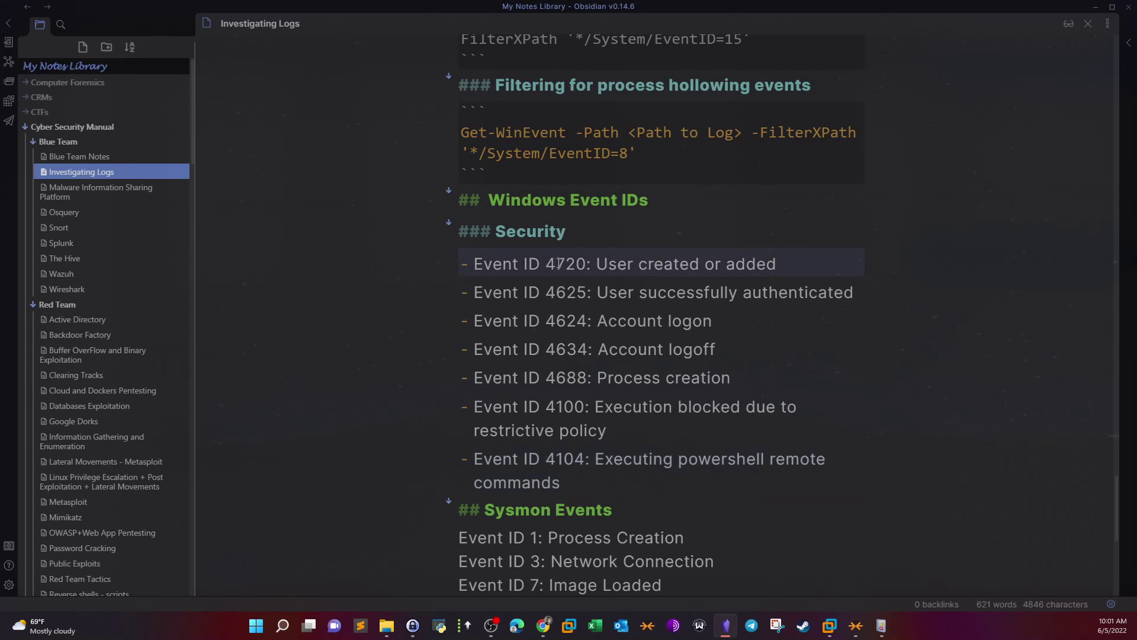
{"action": "left_click", "coordinate": [581, 462]}
{"action": "left_click_drag", "start_coordinate": [581, 462], "coordinate": [550, 462]}
{"action": "left_click", "coordinate": [611, 467]}
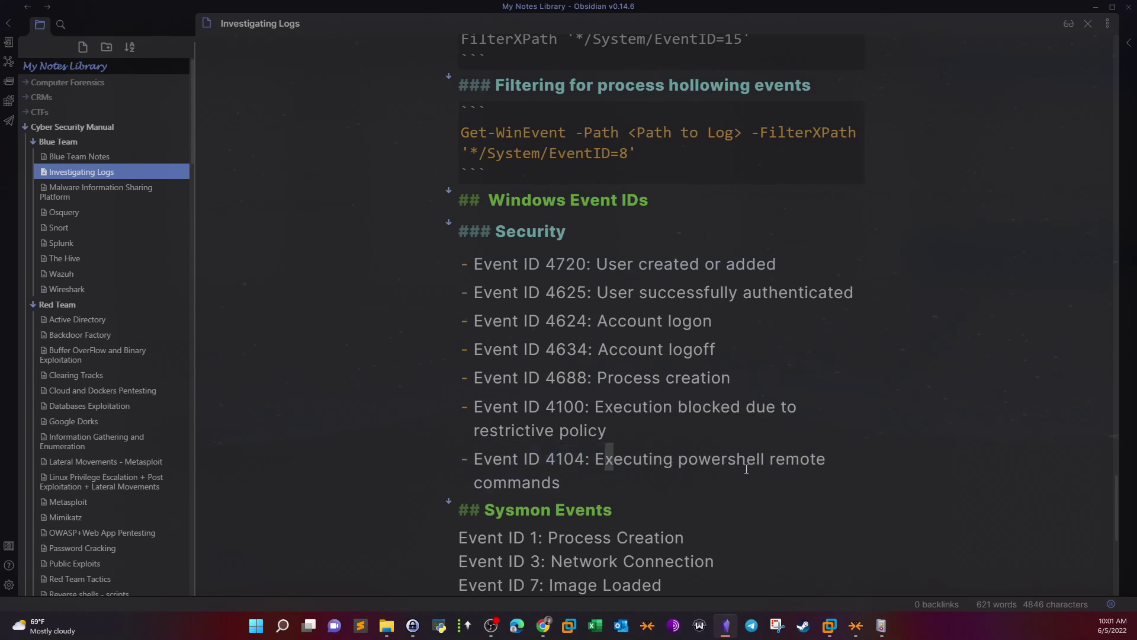
{"action": "left_click", "coordinate": [584, 459]}
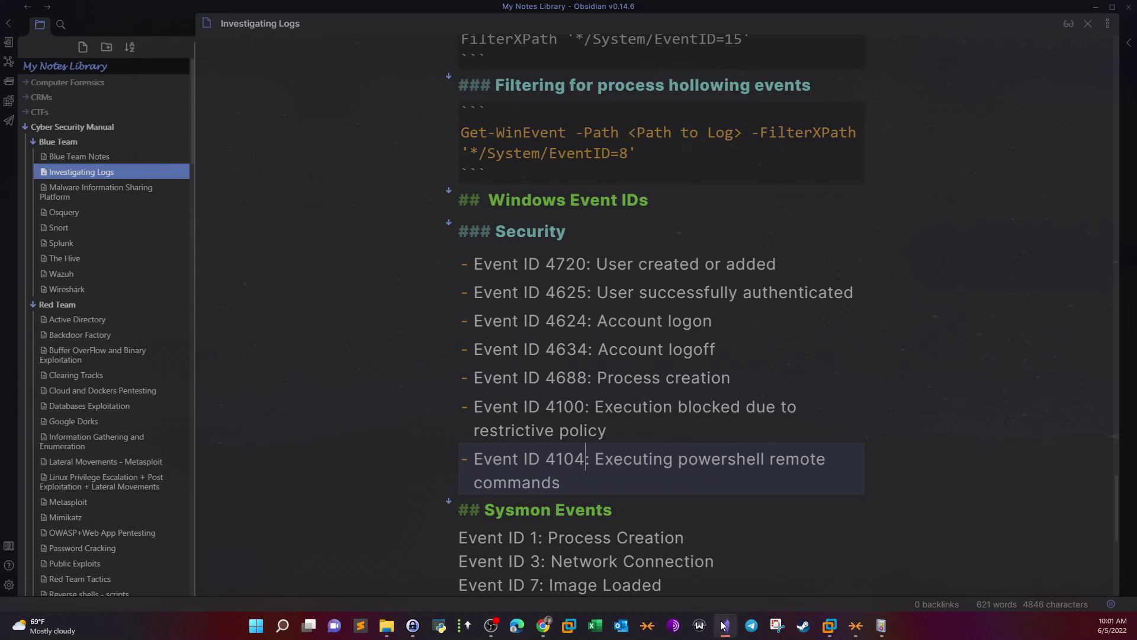
- Switch back to Event Viewer and filter the PowerShell Operational log for event ID 4104
{"action": "key", "text": "alt+Tab"}
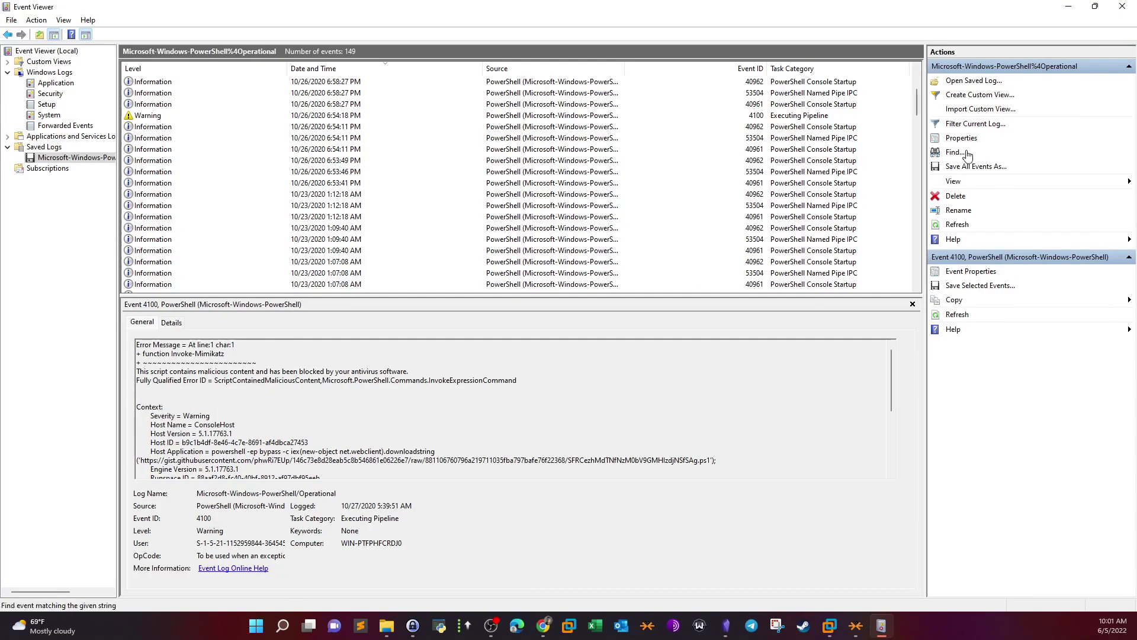
{"action": "left_click", "coordinate": [1003, 130]}
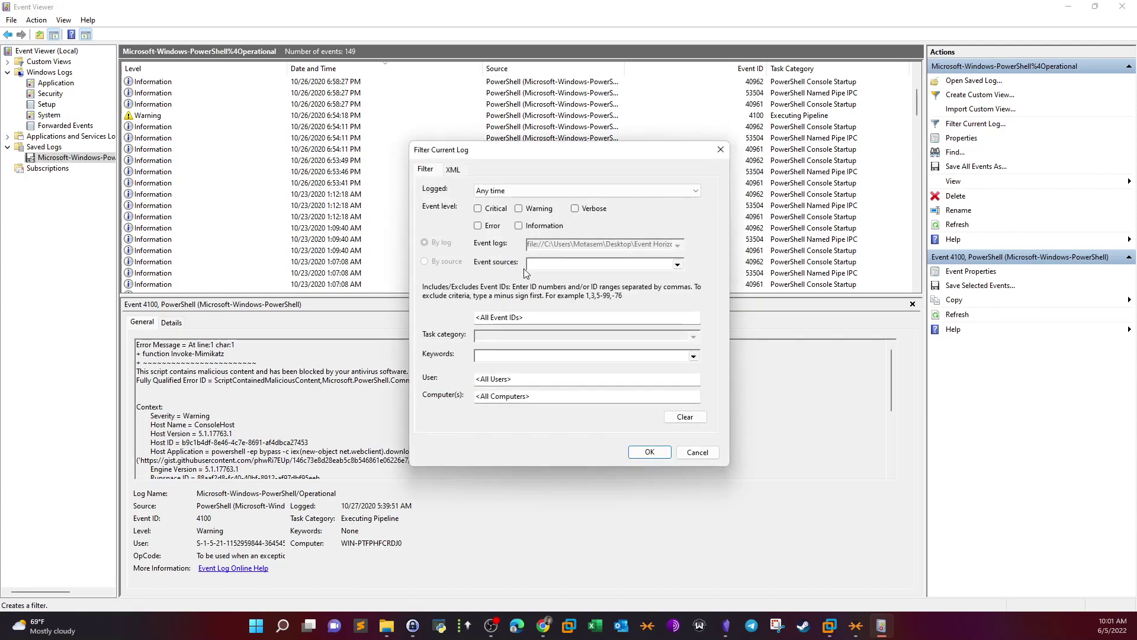
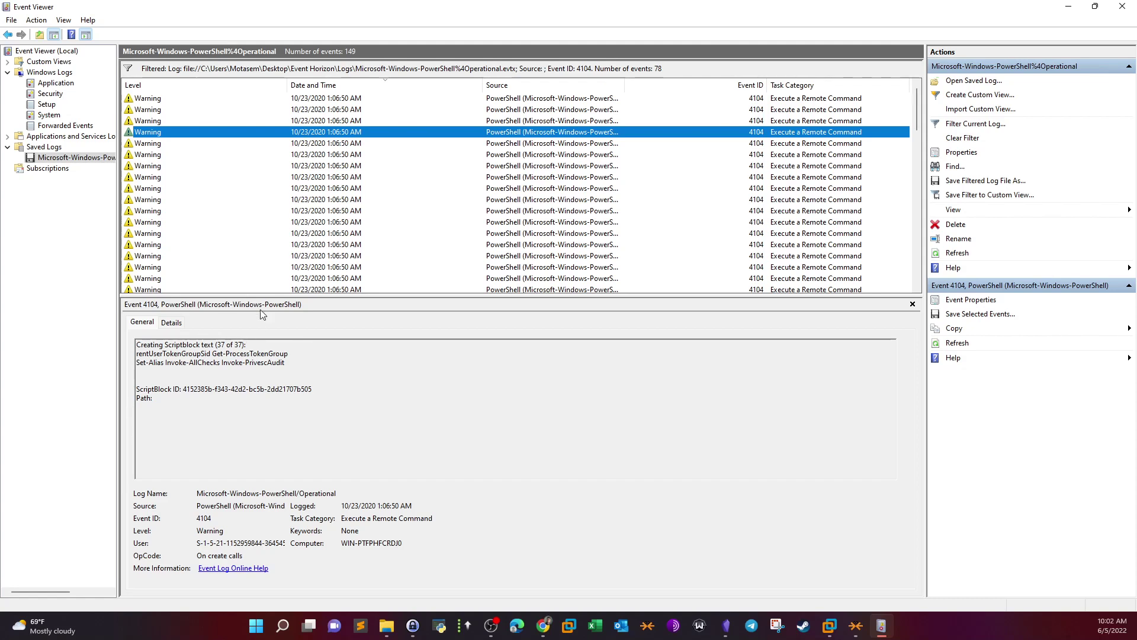
- Select the 4104 event holding script block part 36 of 37 and read through its encoded text and script code
{"action": "left_click", "coordinate": [339, 144]}
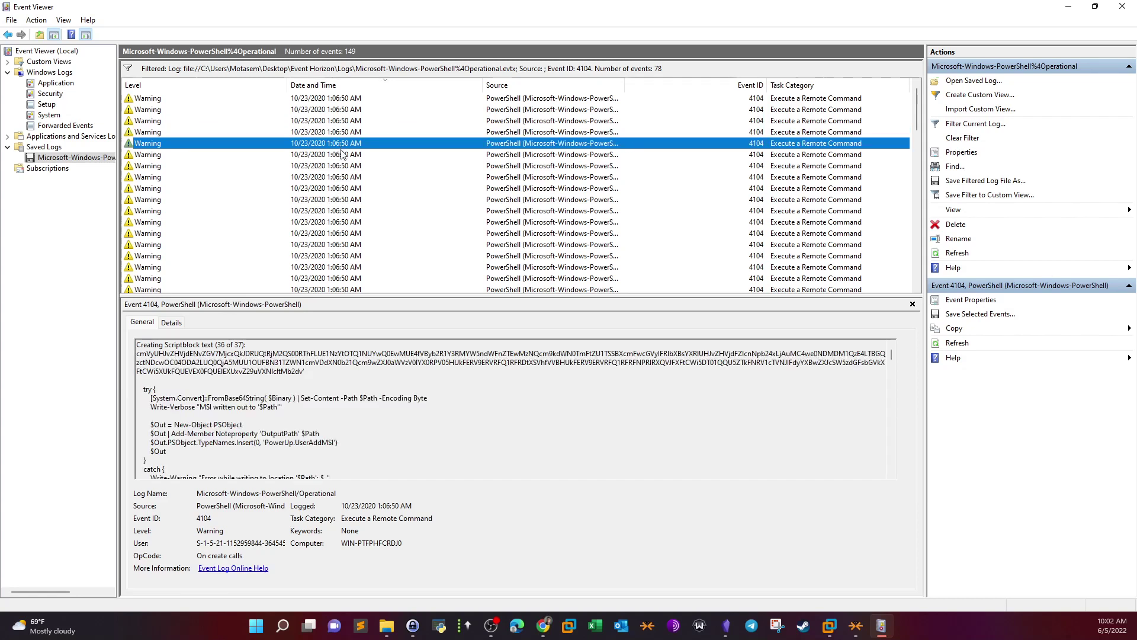
{"action": "left_click_drag", "start_coordinate": [242, 344], "coordinate": [218, 346]}
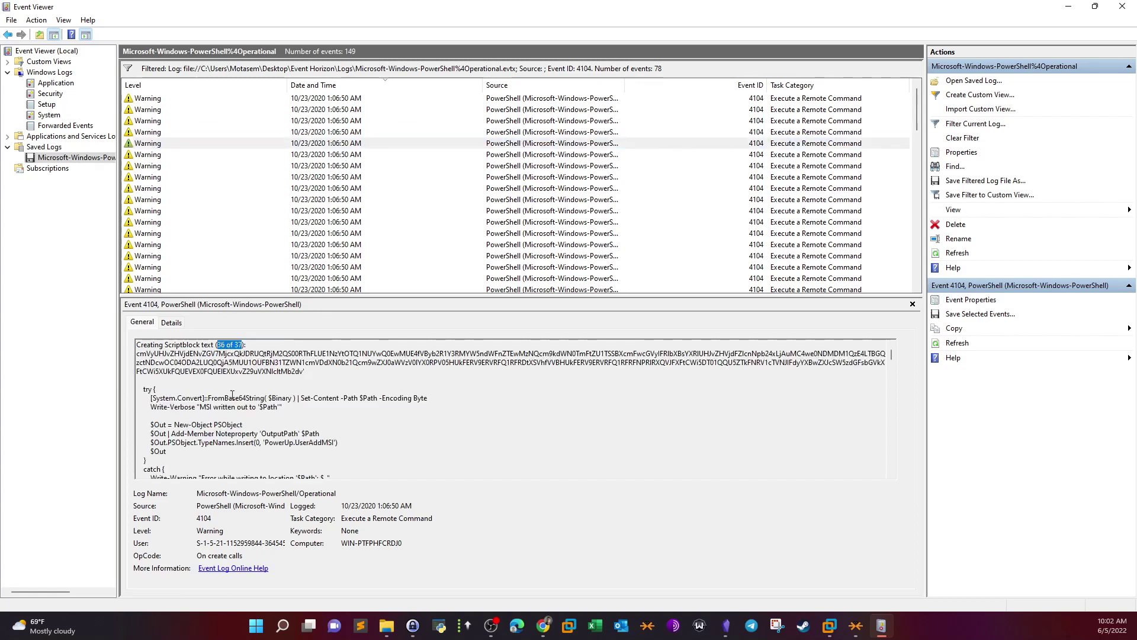
{"action": "scroll", "coordinate": [231, 391], "scroll_direction": "down", "scroll_amount": 7}
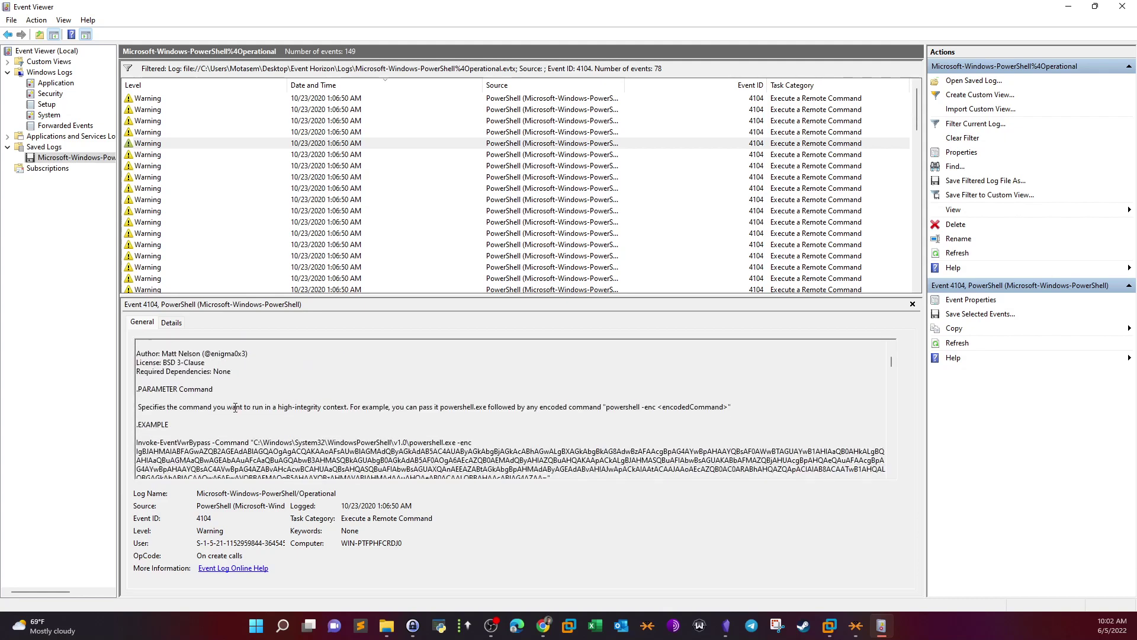
{"action": "scroll", "coordinate": [235, 408], "scroll_direction": "up", "scroll_amount": 7}
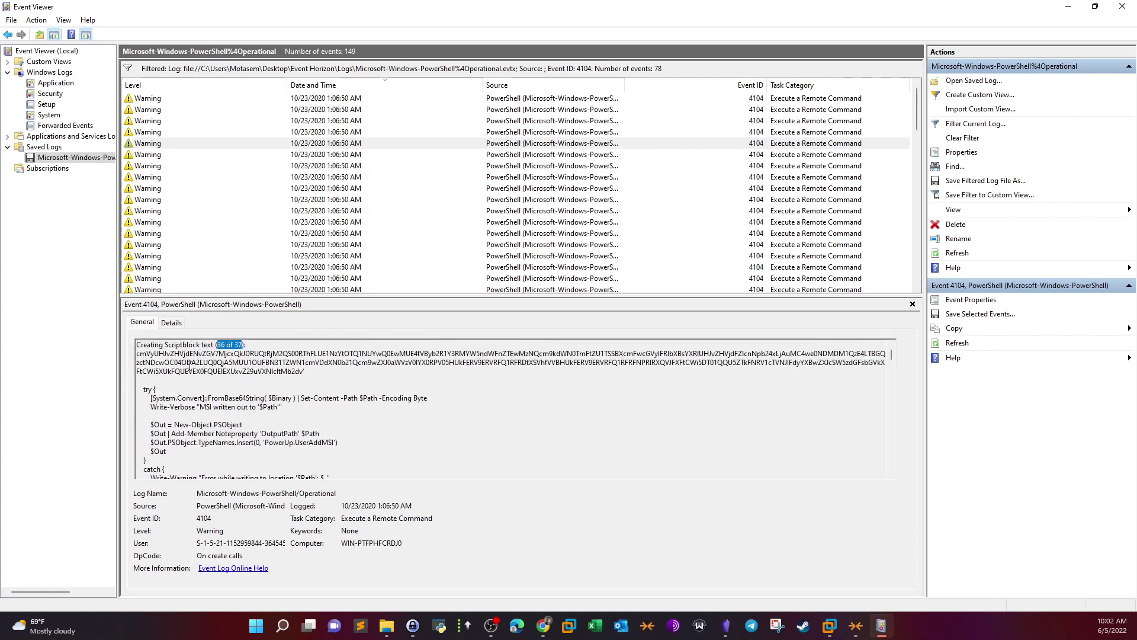
- Read through the remaining script code of part 36 and check which script block part the 4104 event below it holds
{"action": "left_click_drag", "start_coordinate": [140, 380], "coordinate": [259, 465]}
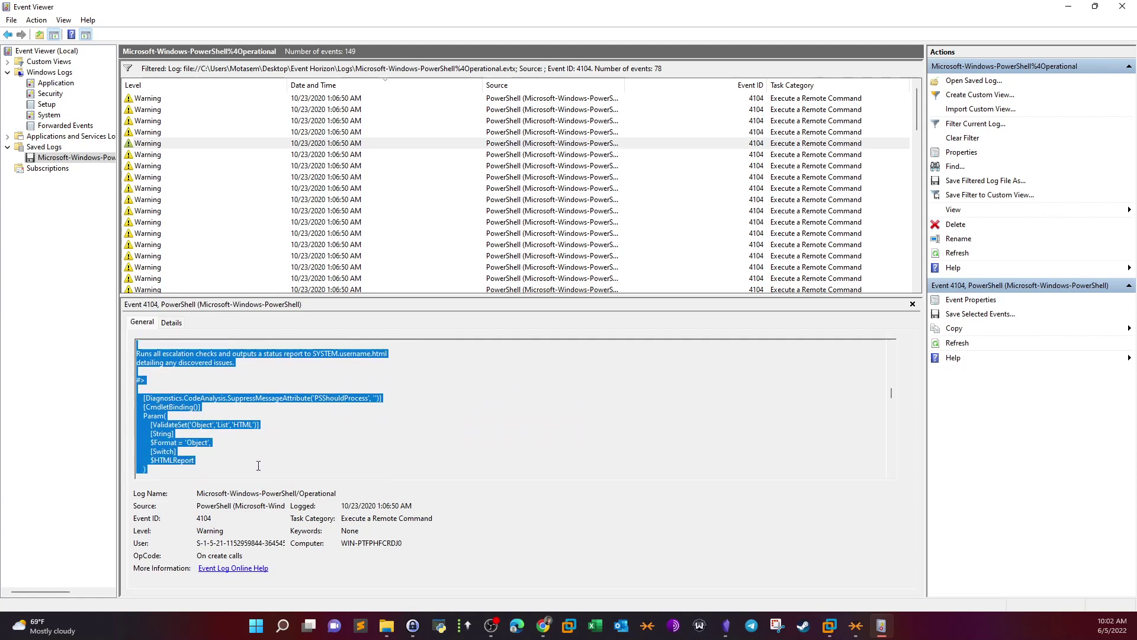
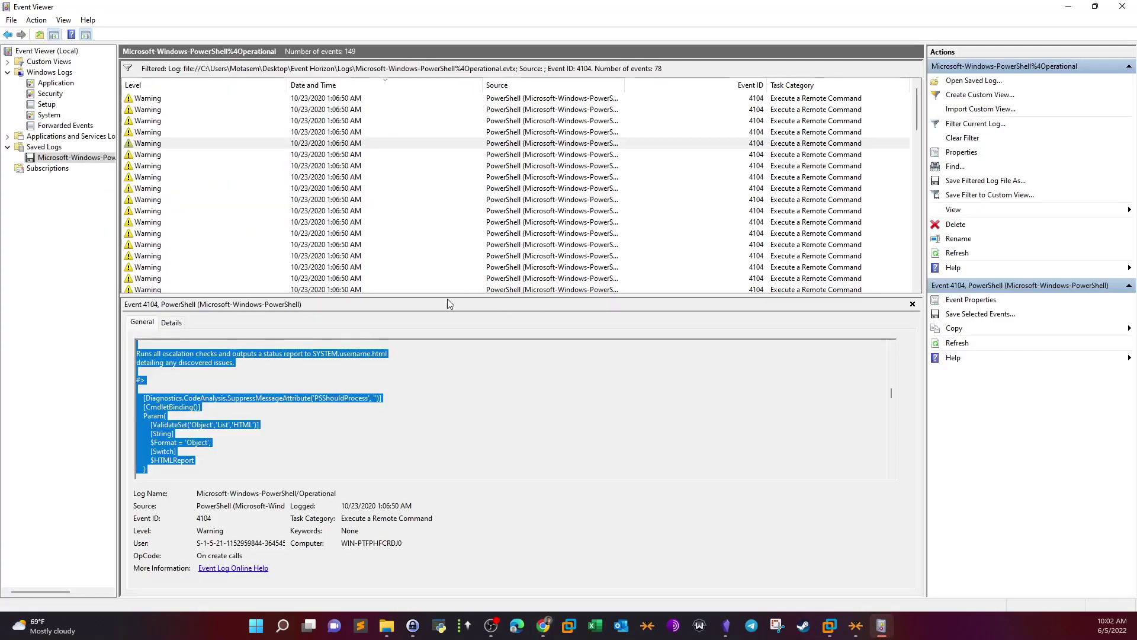
{"action": "left_click", "coordinate": [324, 155]}
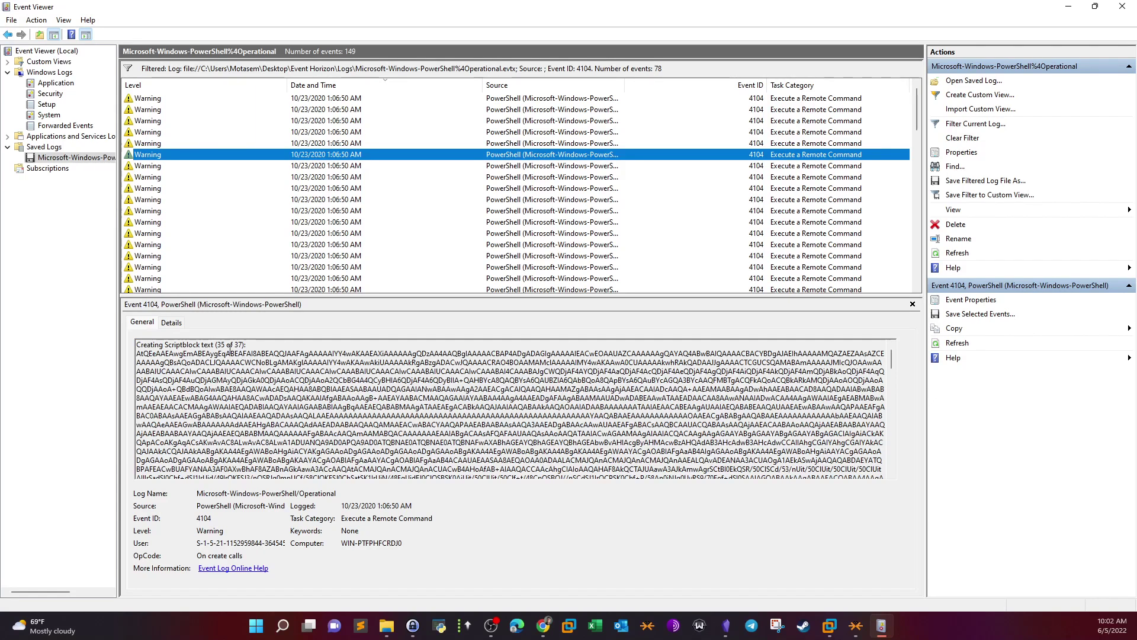
{"action": "double_click", "coordinate": [221, 345]}
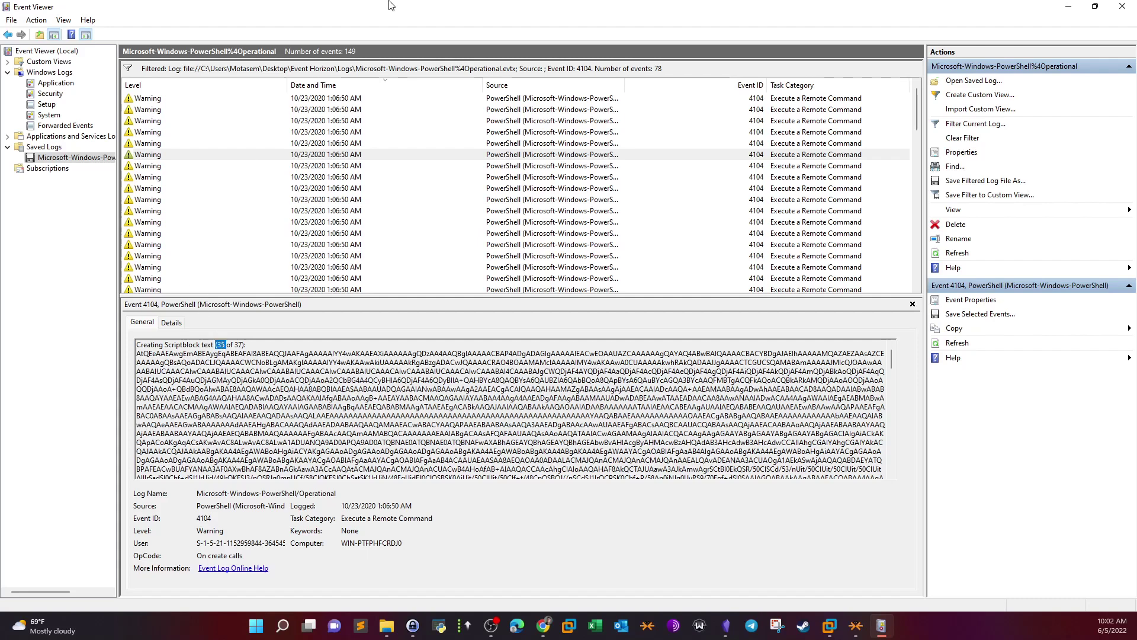
- Select the first 4104 event logged at 1:06:14 AM and read the PowerUp description of Windows privilege escalation vectors in its script block
{"action": "left_click", "coordinate": [592, 278]}
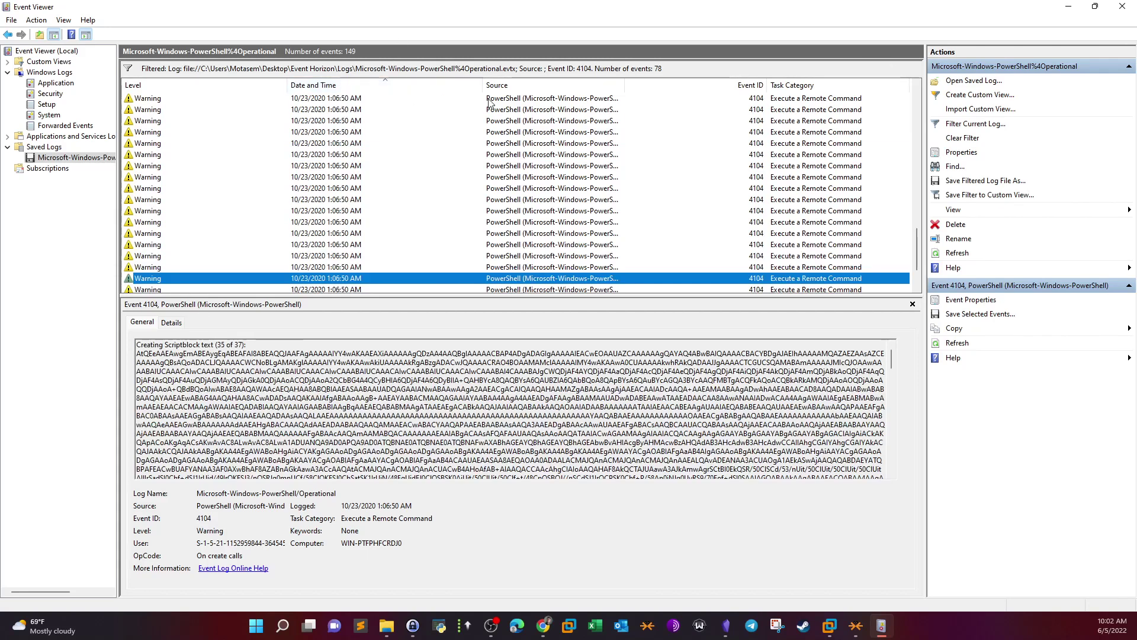
{"action": "left_click_drag", "start_coordinate": [916, 137], "coordinate": [916, 104]}
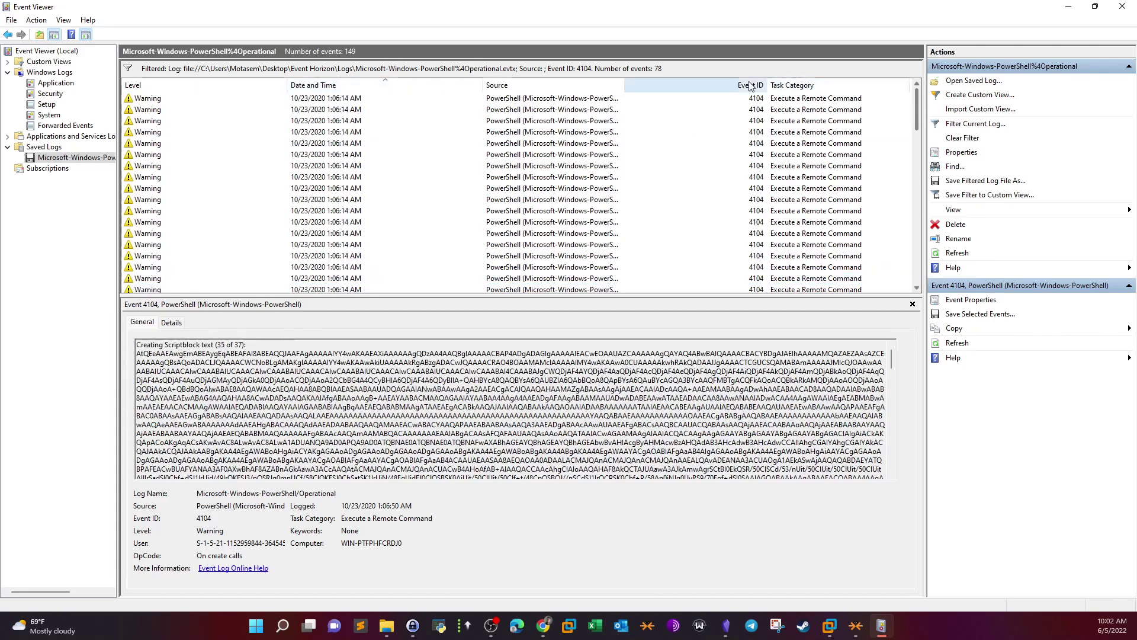
{"action": "left_click", "coordinate": [380, 99]}
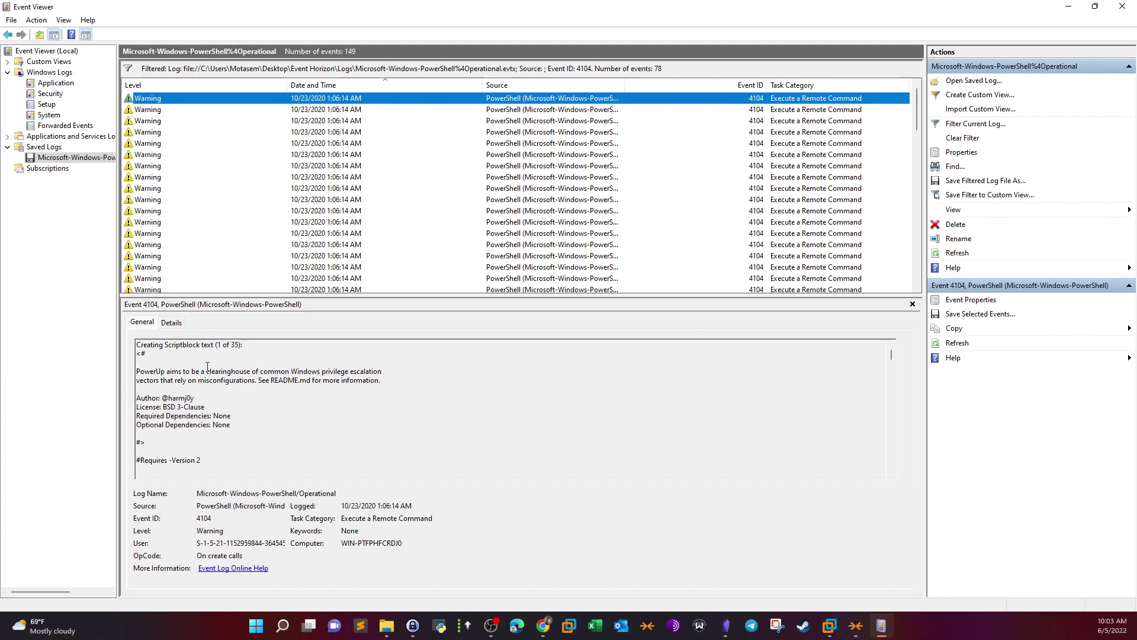
{"action": "left_click_drag", "start_coordinate": [141, 375], "coordinate": [183, 369]}
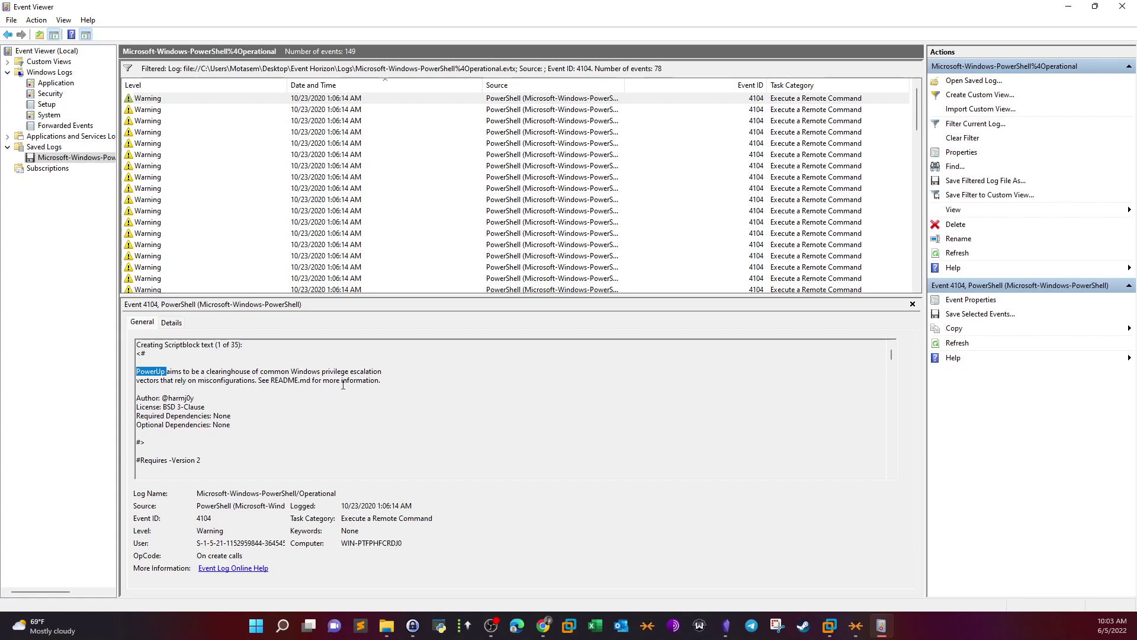
{"action": "left_click_drag", "start_coordinate": [157, 381], "coordinate": [161, 381]}
{"action": "mouse_move", "coordinate": [136, 380]}
{"action": "left_mouse_down"}
{"action": "mouse_move", "coordinate": [382, 380]}
{"action": "mouse_move", "coordinate": [142, 366]}
{"action": "left_mouse_up"}
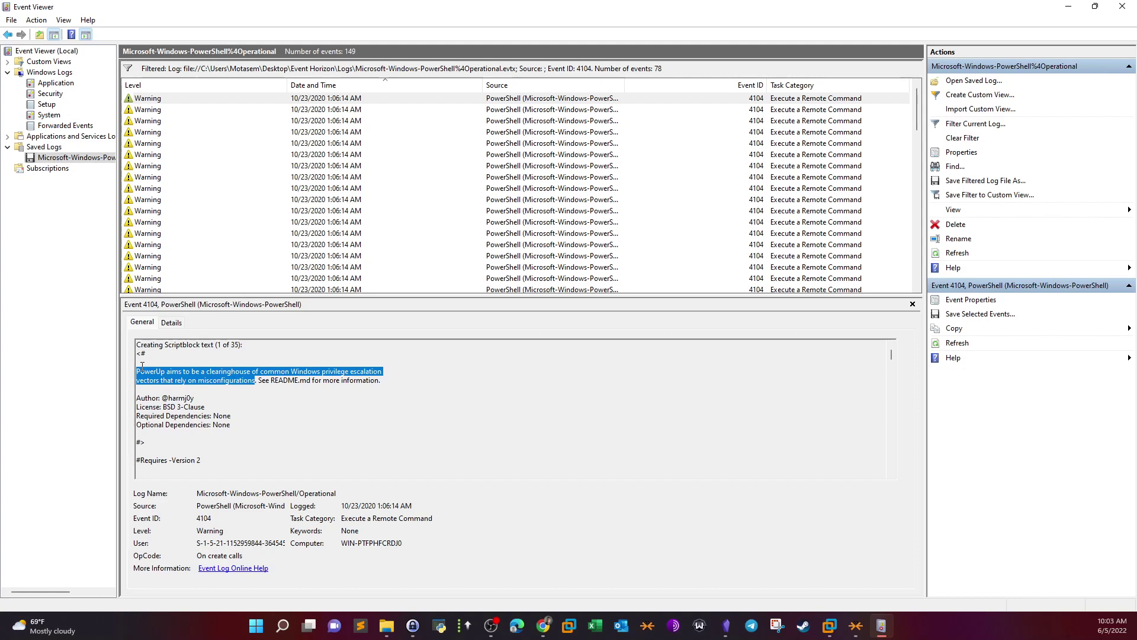
{"action": "left_click_drag", "start_coordinate": [289, 371], "coordinate": [369, 370]}
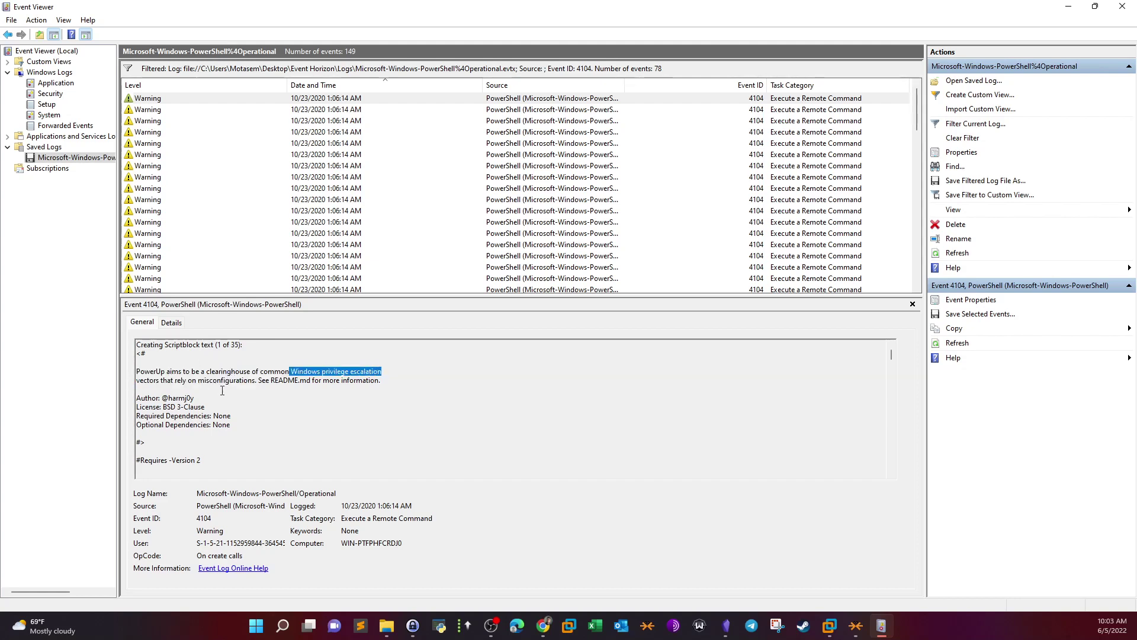
- Look further through the comments of this script block for the flag and highlight the commented line starting with HTB
{"action": "scroll", "coordinate": [222, 390], "scroll_direction": "down", "scroll_amount": 1}
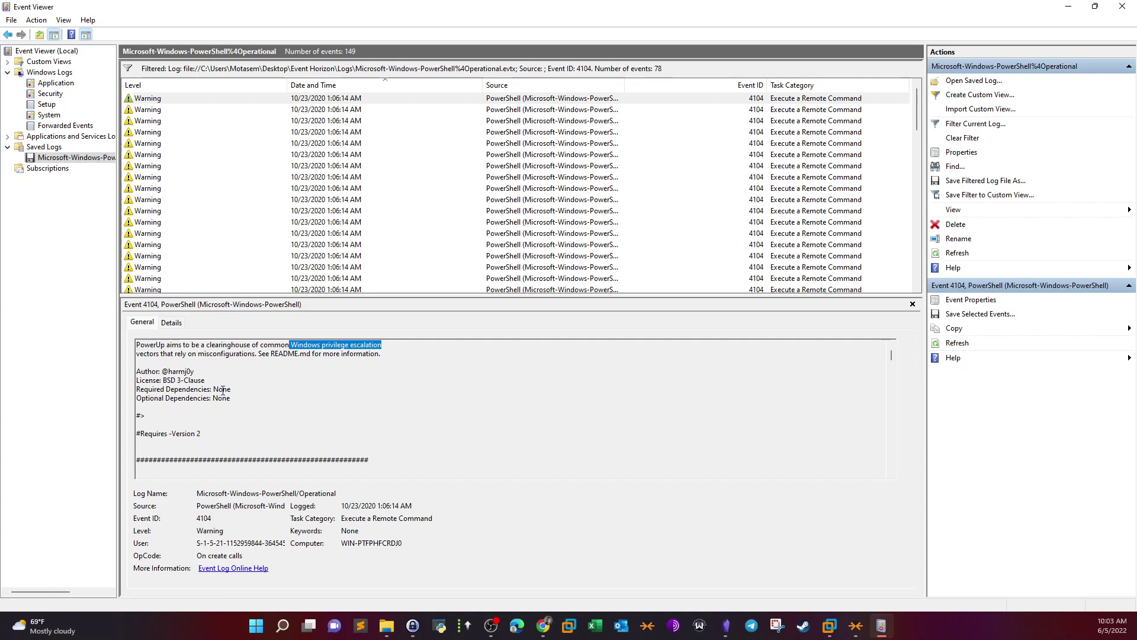
{"action": "scroll", "coordinate": [223, 390], "scroll_direction": "down", "scroll_amount": 3}
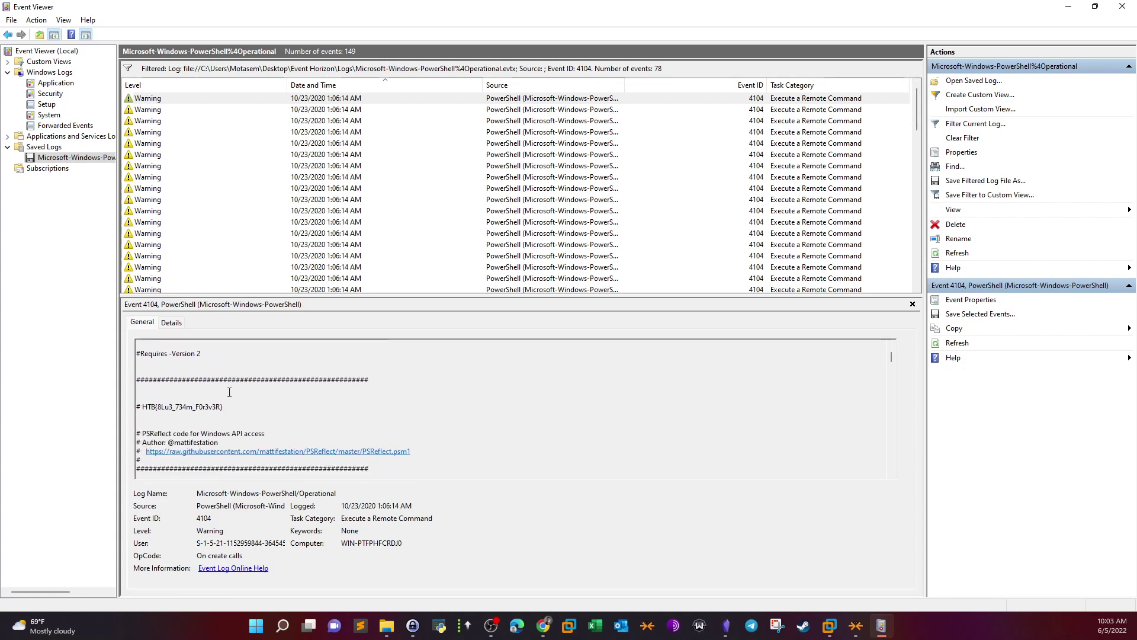
{"action": "triple_click", "coordinate": [231, 407]}
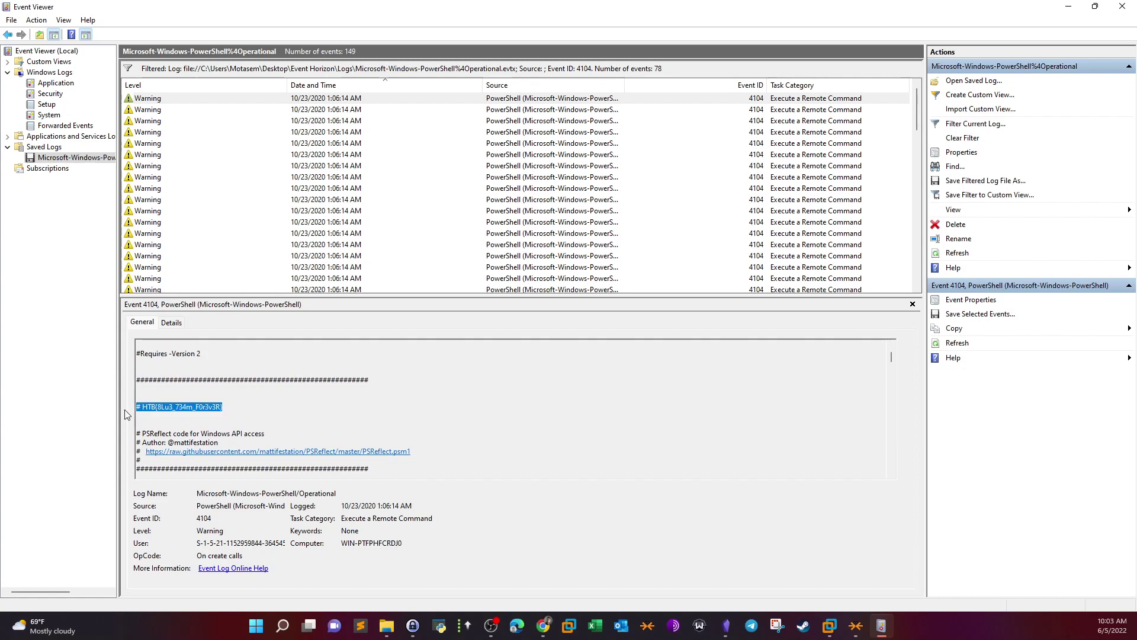
- Switch to the Hack The Box page in Chrome, view the Event Horizon flag submission form and return to the Intro to Blue Team track
{"action": "left_click", "coordinate": [543, 626]}
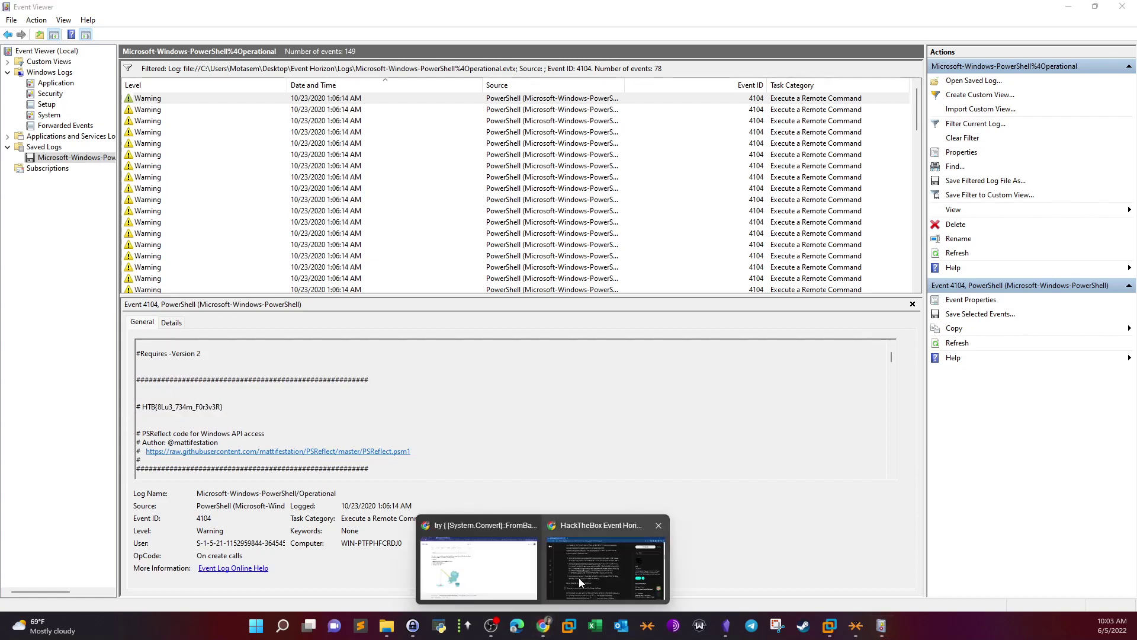
{"action": "left_click", "coordinate": [466, 526]}
{"action": "left_click", "coordinate": [71, 10]}
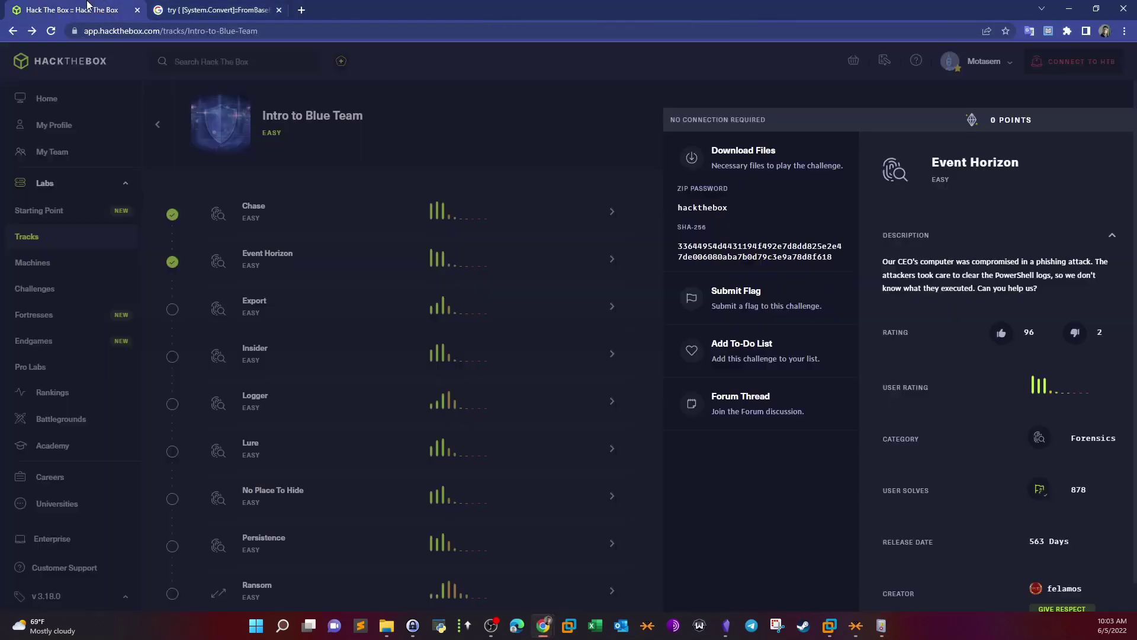
{"action": "left_click", "coordinate": [764, 304]}
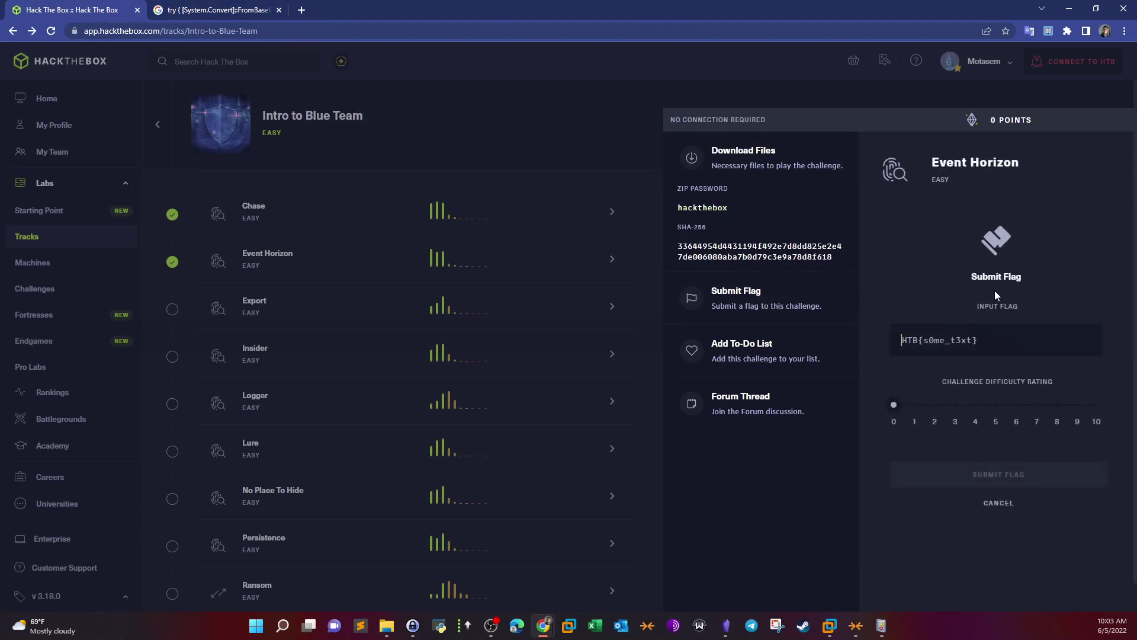
{"action": "left_click", "coordinate": [473, 153]}
{"action": "left_click", "coordinate": [462, 210]}
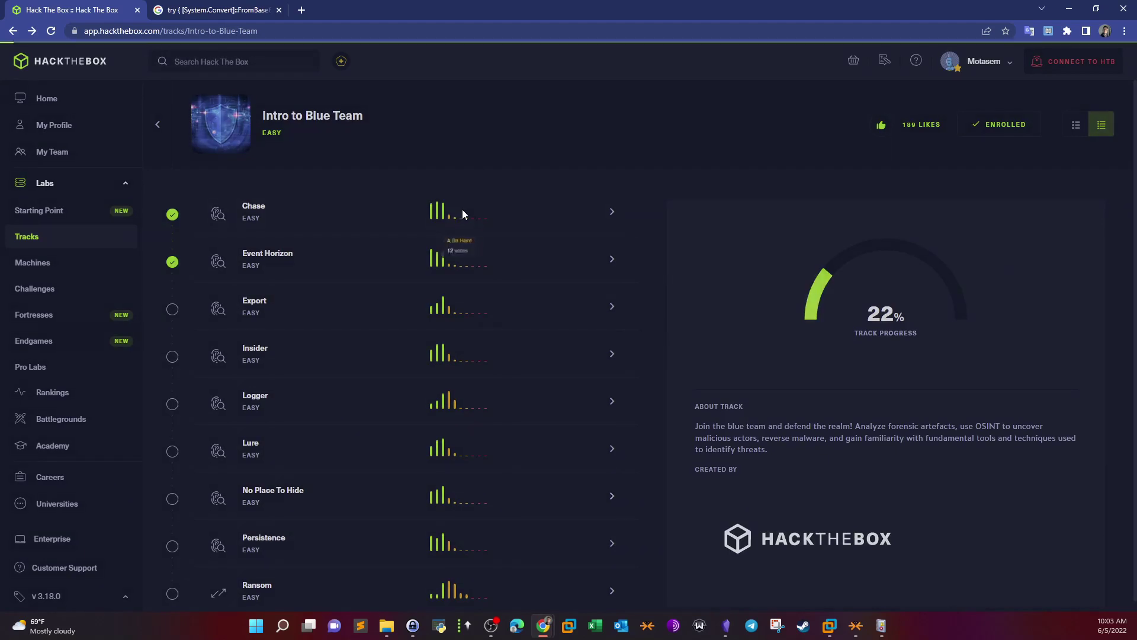